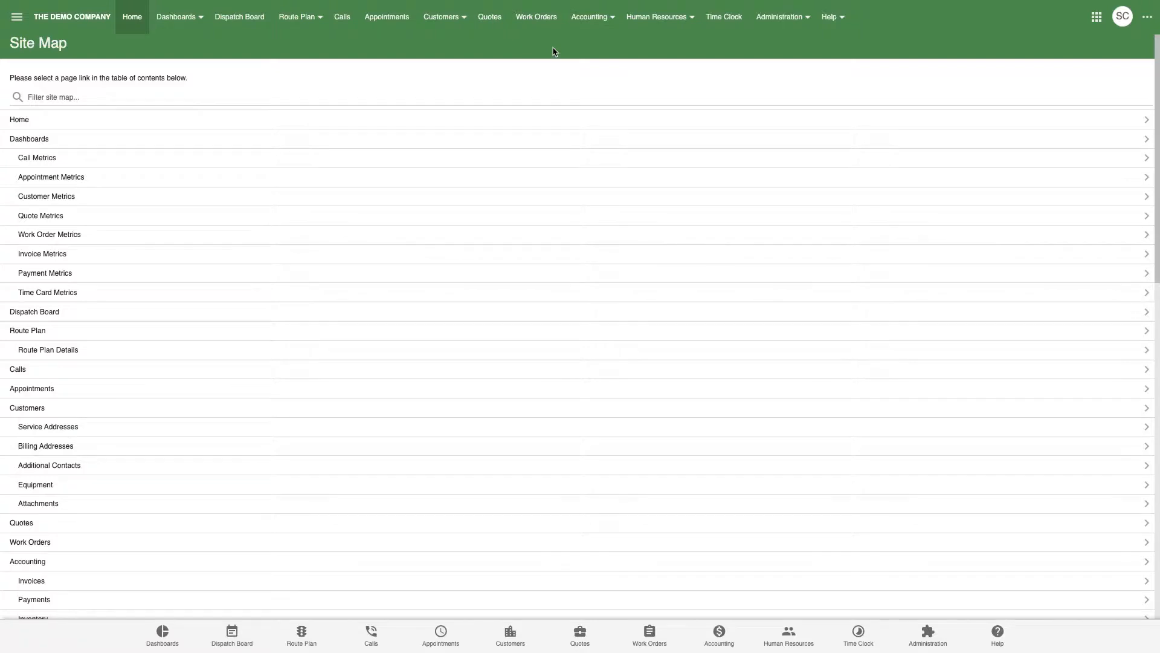
Open the All Employees list via Human Resources > Employees.
left_click(663, 28)
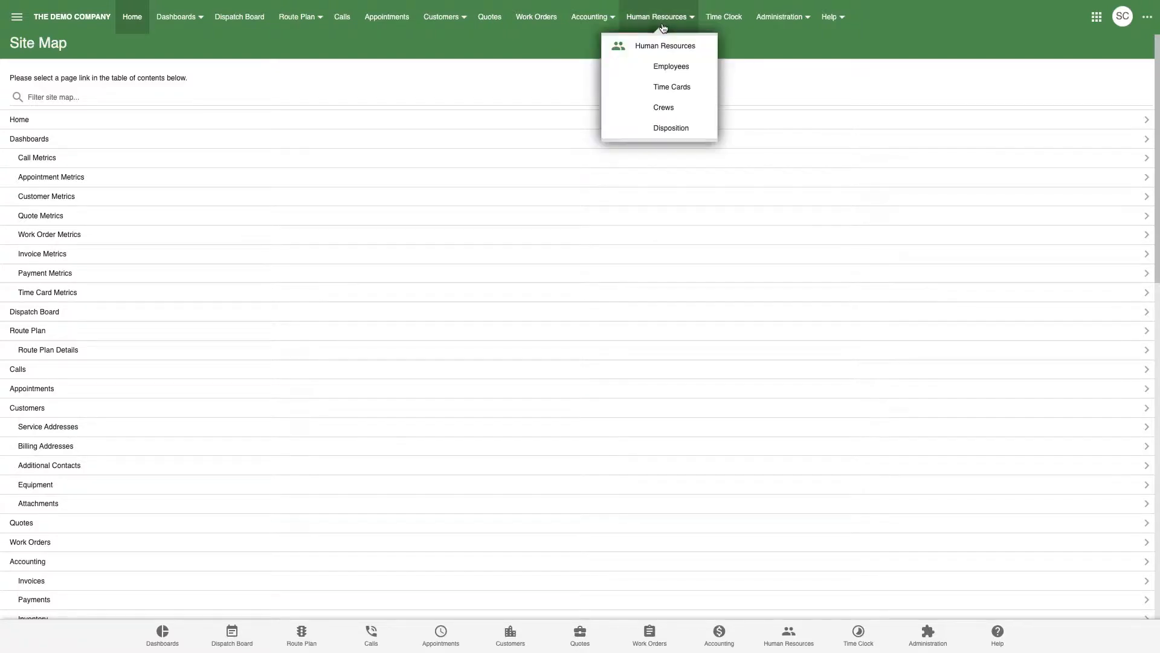
left_click(680, 74)
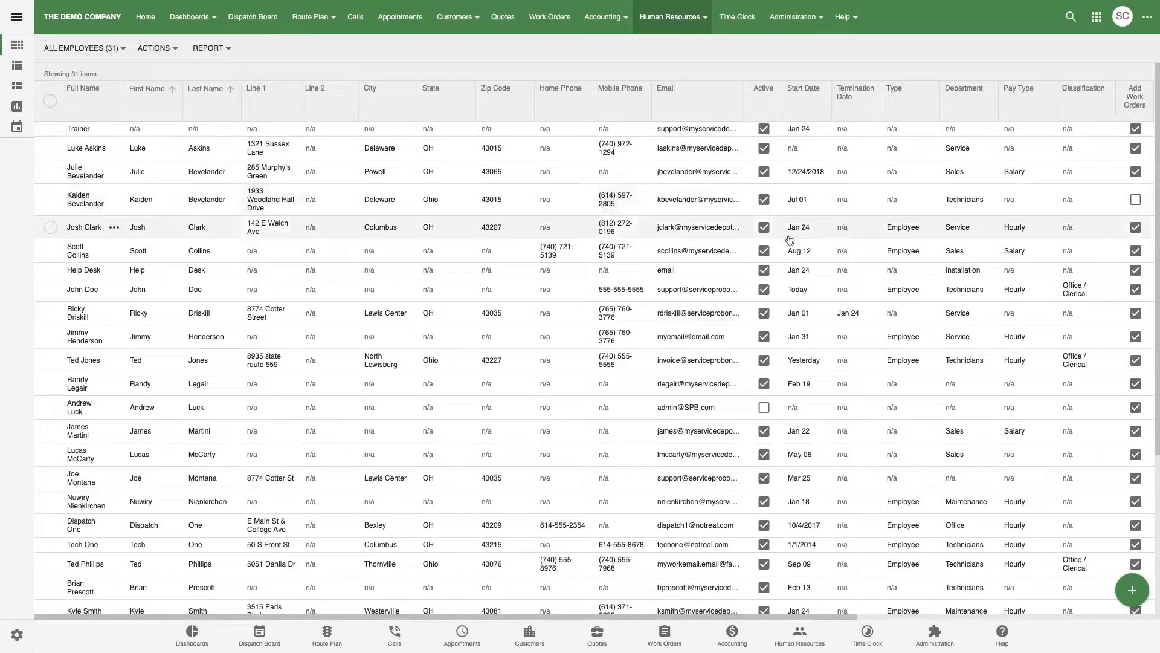
Open a blank New Employee form from the All Employees list's green + button.
left_click(1130, 591)
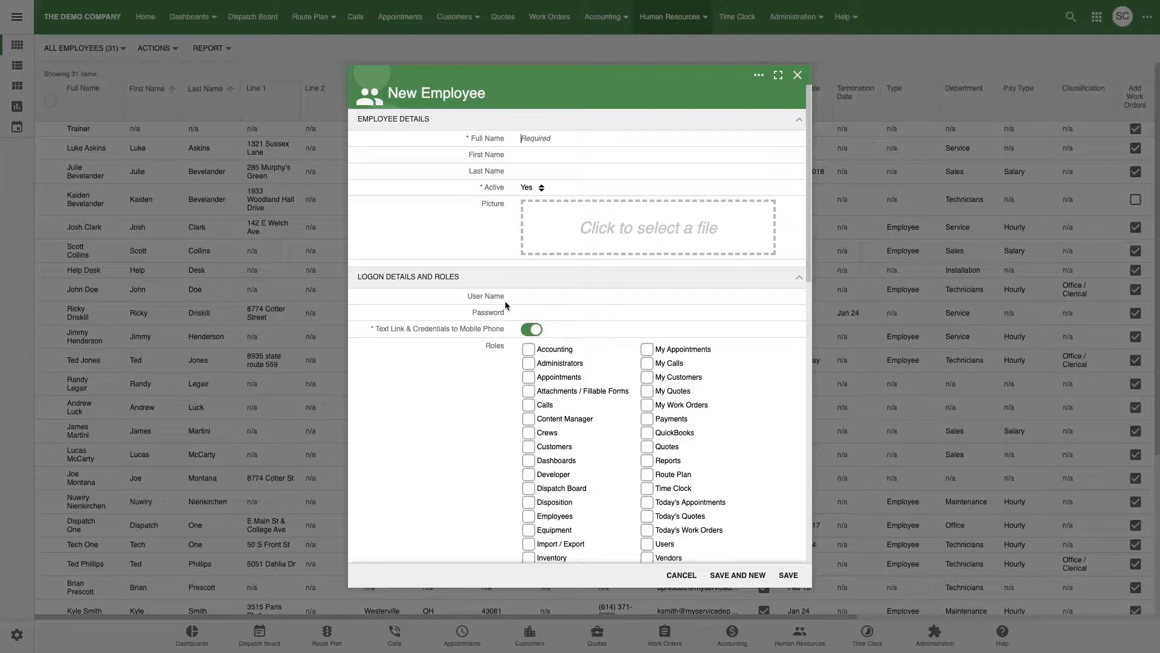
Enter the employee's full name so first name, last name and user name auto-fill, then select the generated password.
left_click(539, 141)
type("joe")
key("Tab")
triple_click(555, 312)
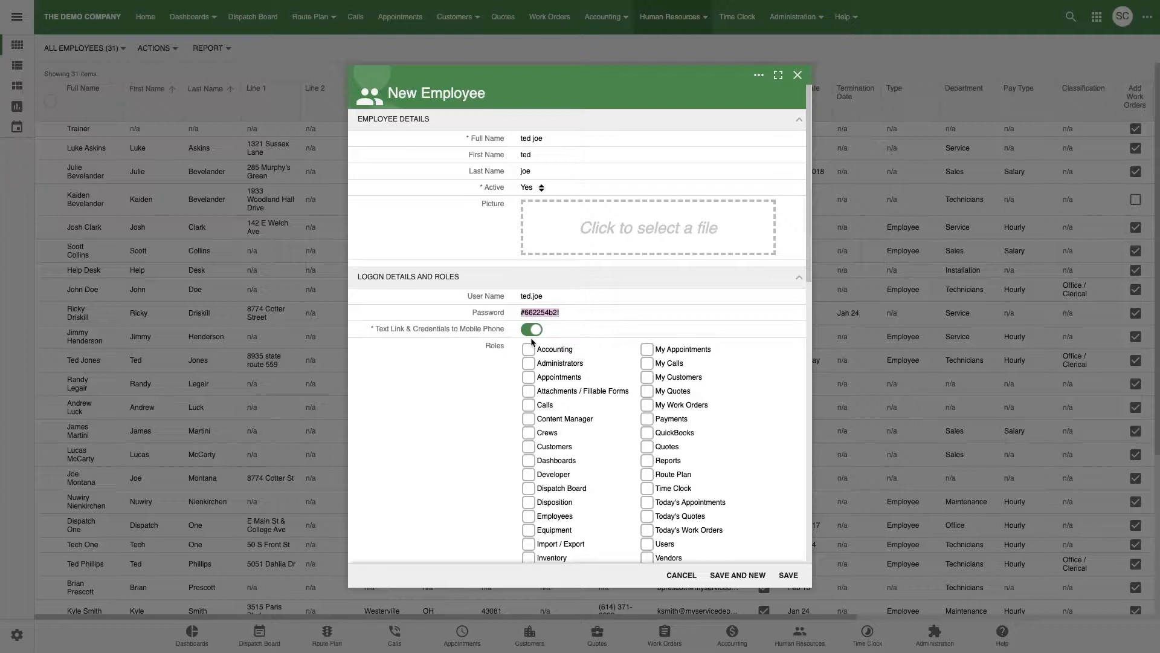
Replace the generated password with a custom one and toggle mobile-phone credential texting off and back on.
left_click(529, 332)
left_click(527, 331)
Grant the Today's Appointments, Today's Quotes and Today's Work Orders roles.
scroll(451, 354, "down", 4)
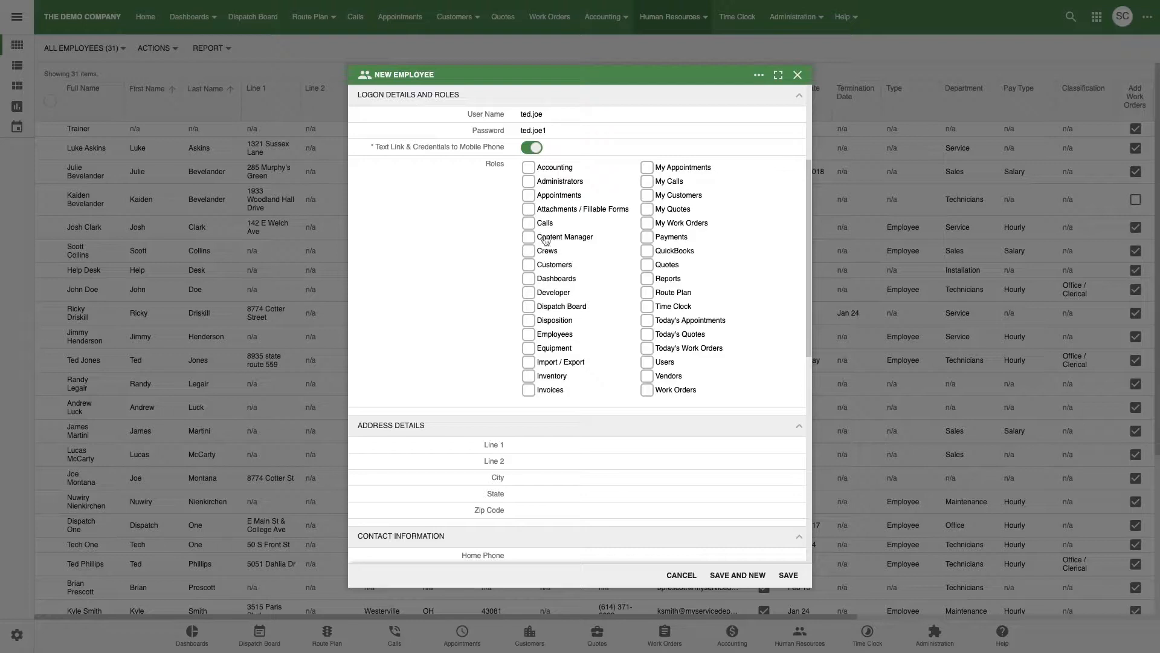
left_click(648, 321)
left_click(647, 335)
left_click(647, 349)
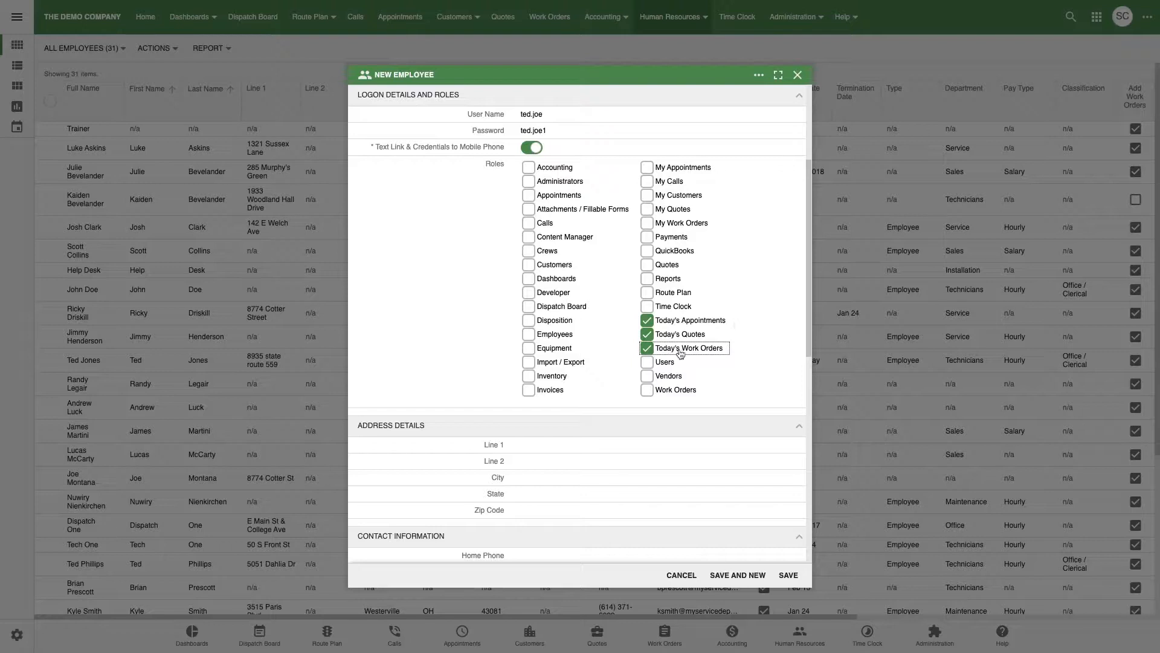
Clear the Today's Work Orders, Today's Quotes and Today's Appointments roles.
left_click(646, 349)
left_click(646, 335)
left_click(646, 324)
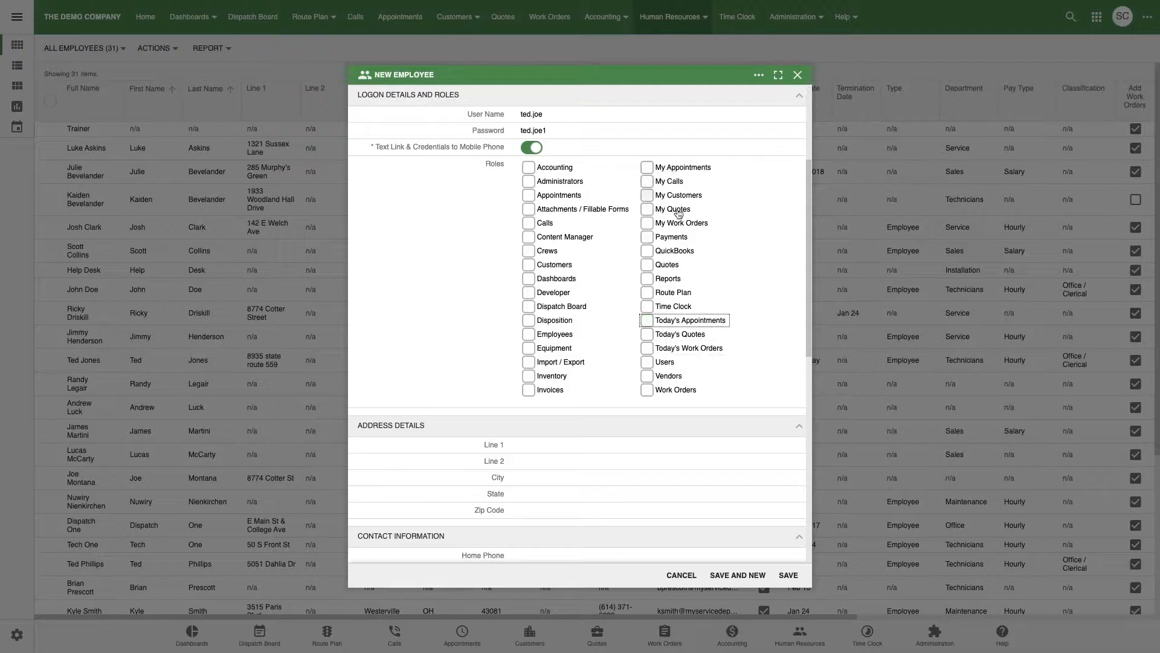
Grant the My Appointments, My Calls, My Customers, My Quotes, My Work Orders and Time Clock roles.
left_click(667, 171)
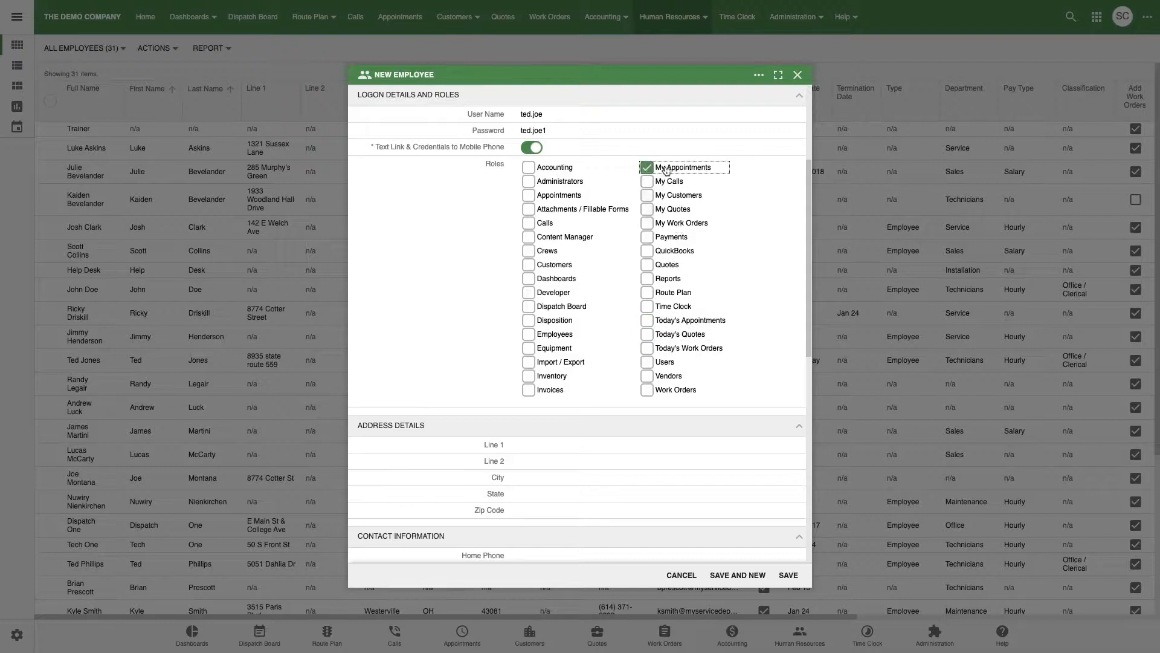
left_click(669, 182)
left_click(671, 196)
left_click(672, 209)
left_click(677, 223)
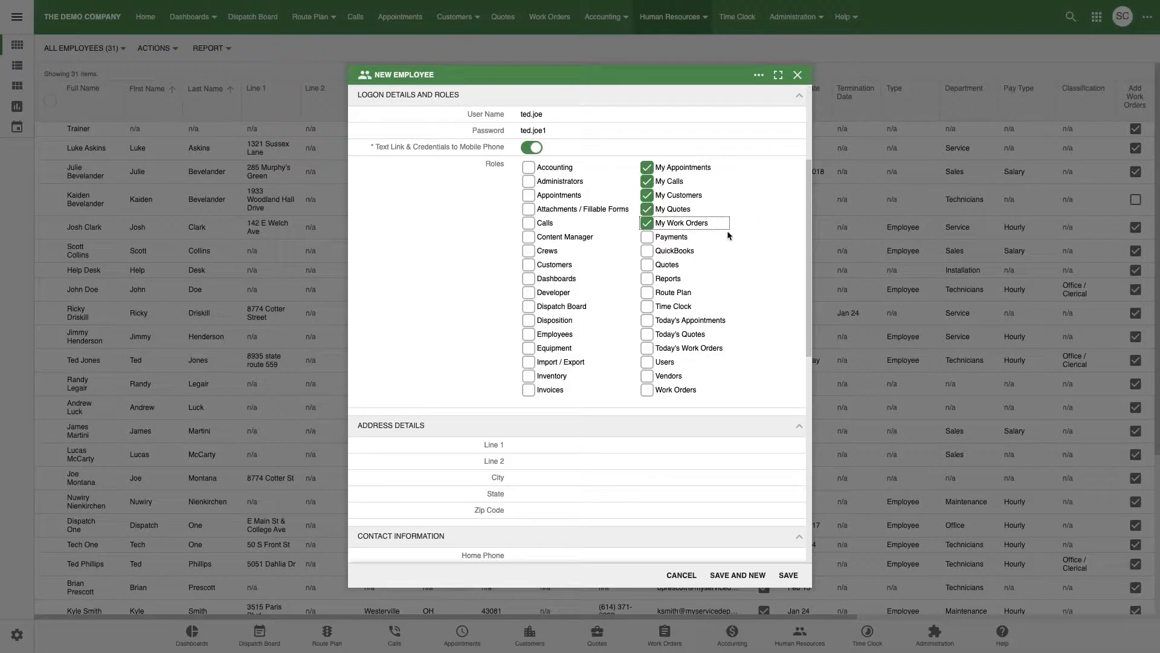
left_click(674, 308)
Clear the My Work Orders, My Quotes, My Customers, My Calls and My Appointments roles.
left_click(658, 225)
left_click(657, 209)
left_click(656, 195)
left_click(657, 181)
left_click(656, 168)
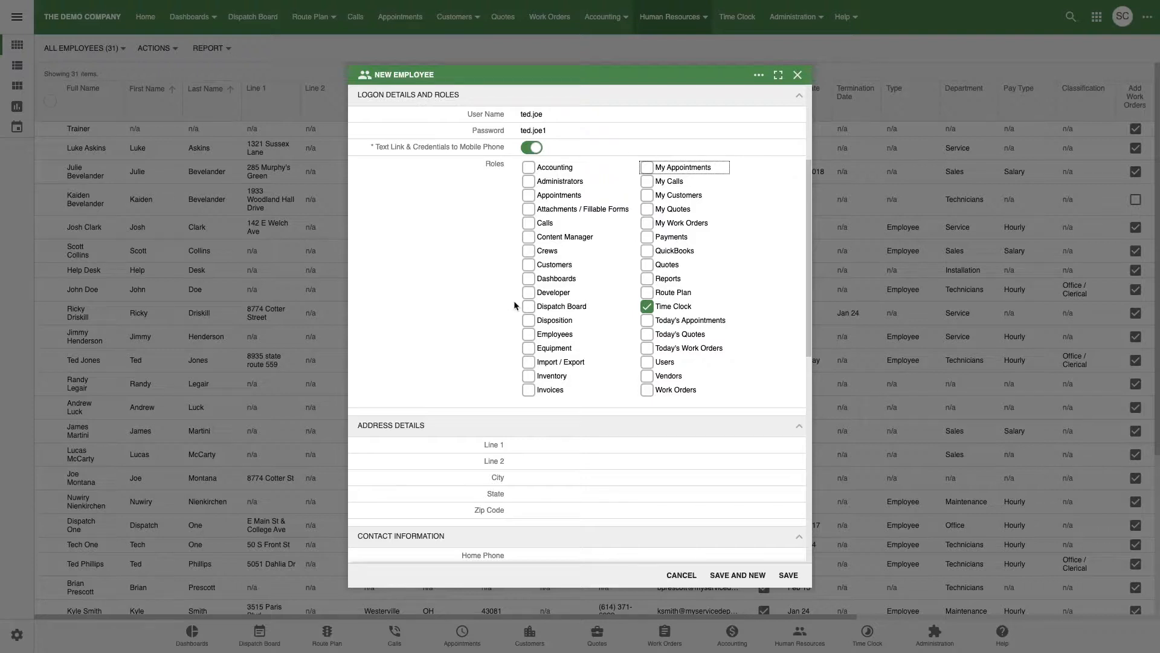
Grant the Dispatch Board, Calls, Customers, Attachments / Fillable Forms, Accounting and Appointments roles.
left_click(529, 307)
left_click(529, 224)
left_click(544, 268)
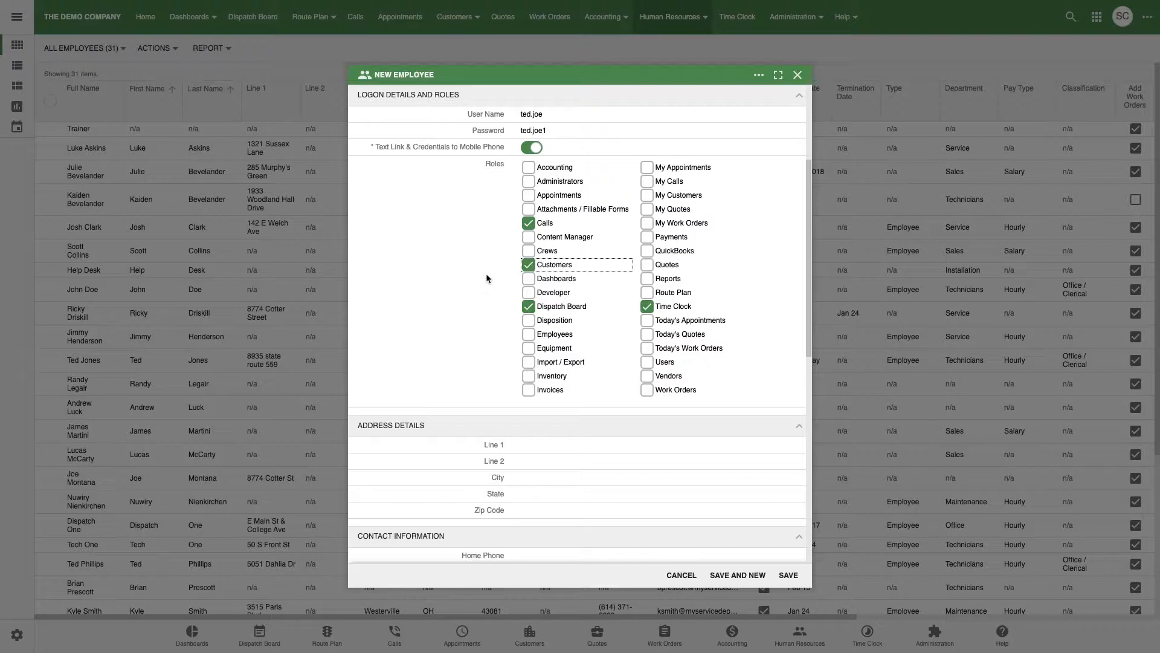
left_click(555, 209)
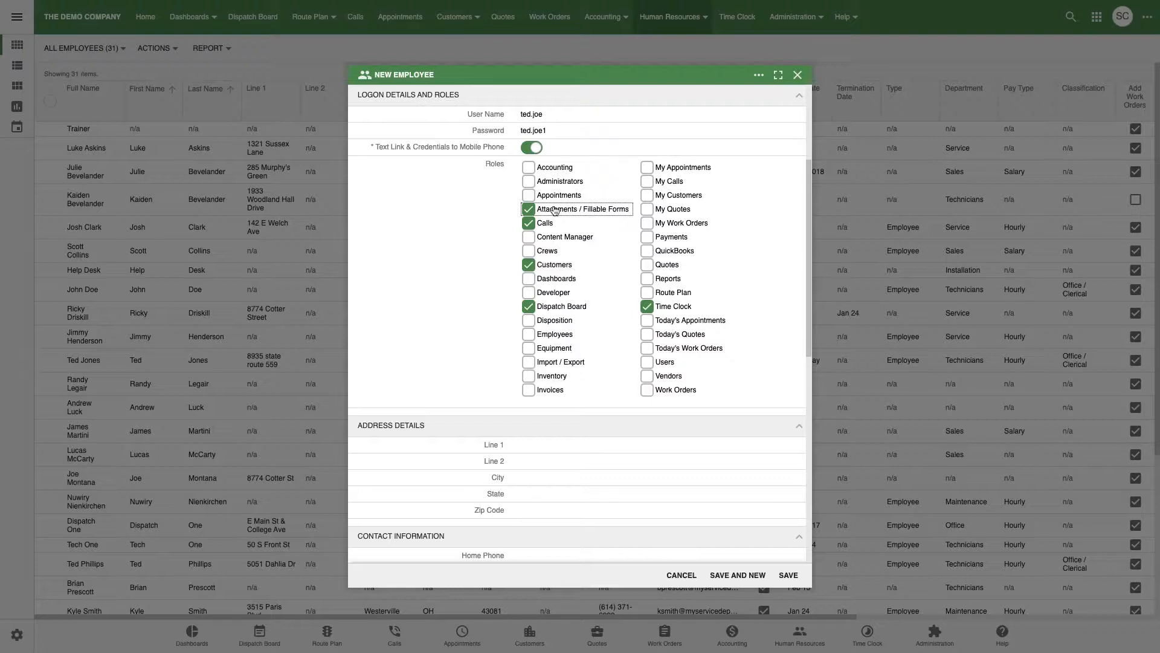
left_click(556, 170)
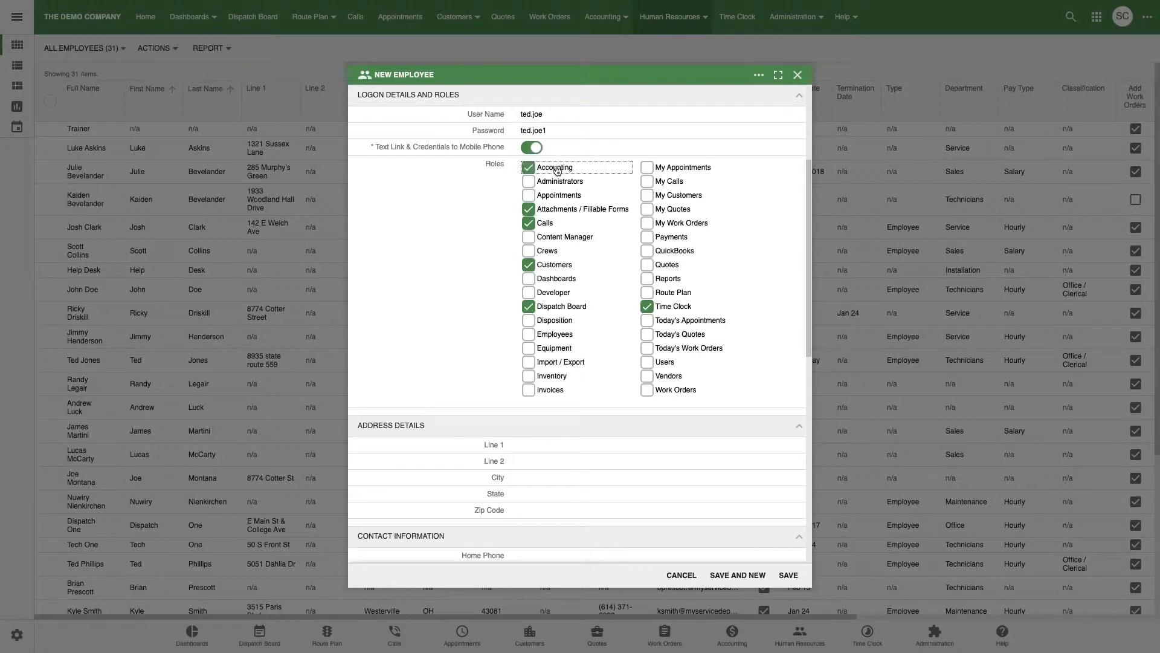
left_click(563, 197)
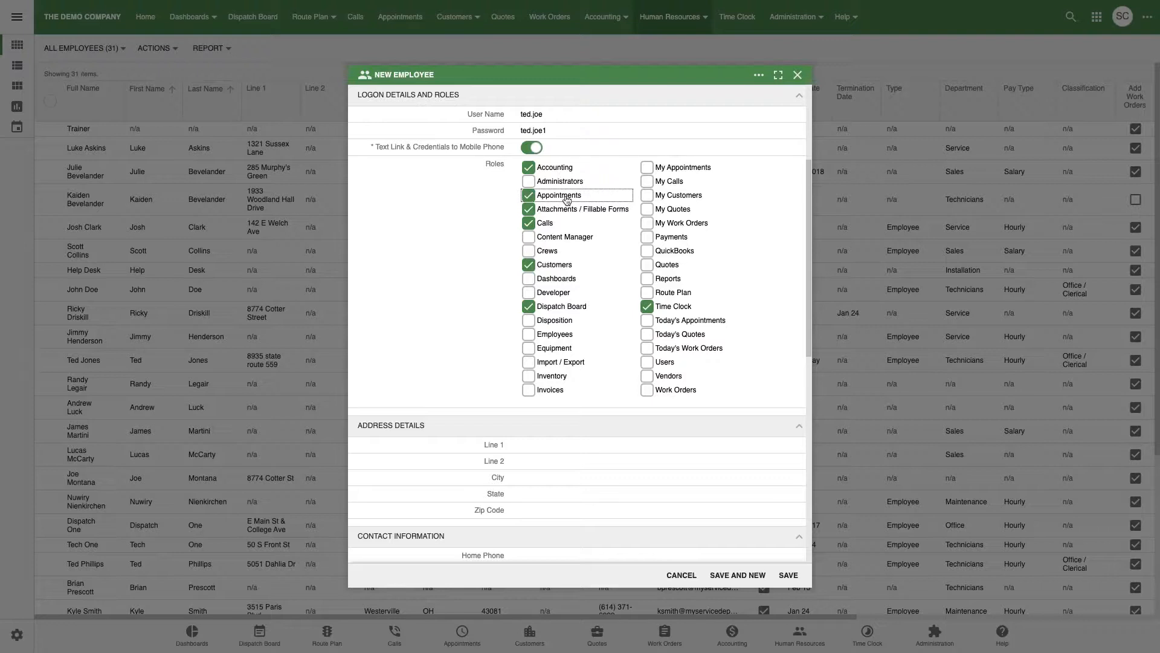
scroll(481, 294, "down", 5)
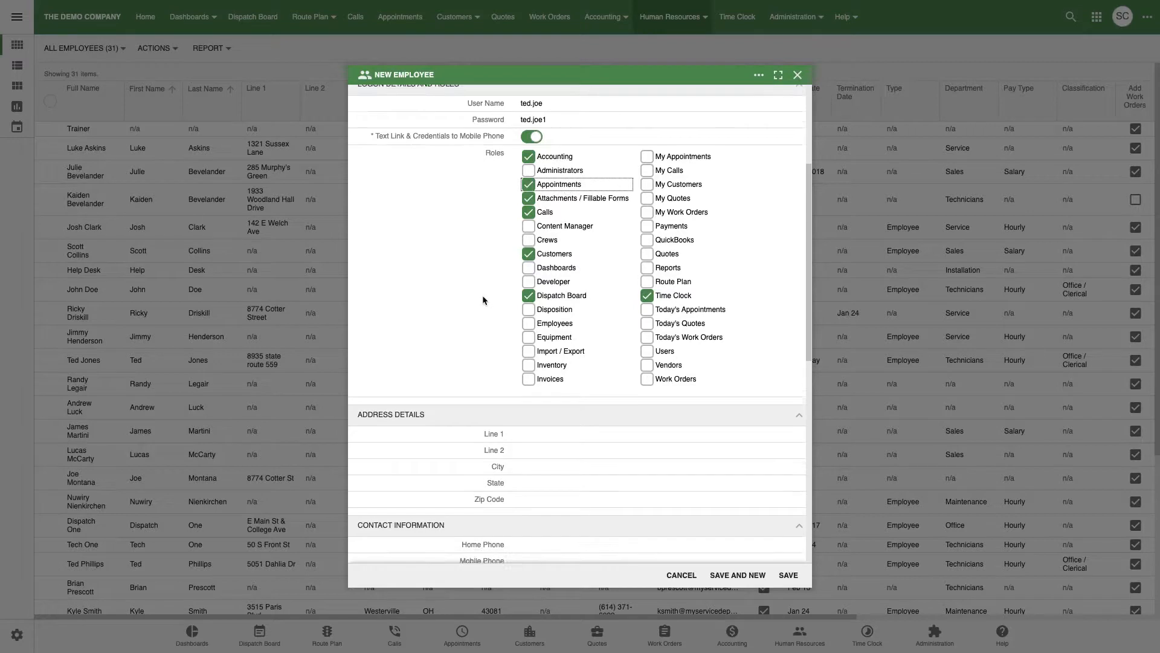
scroll(489, 270, "down", 4)
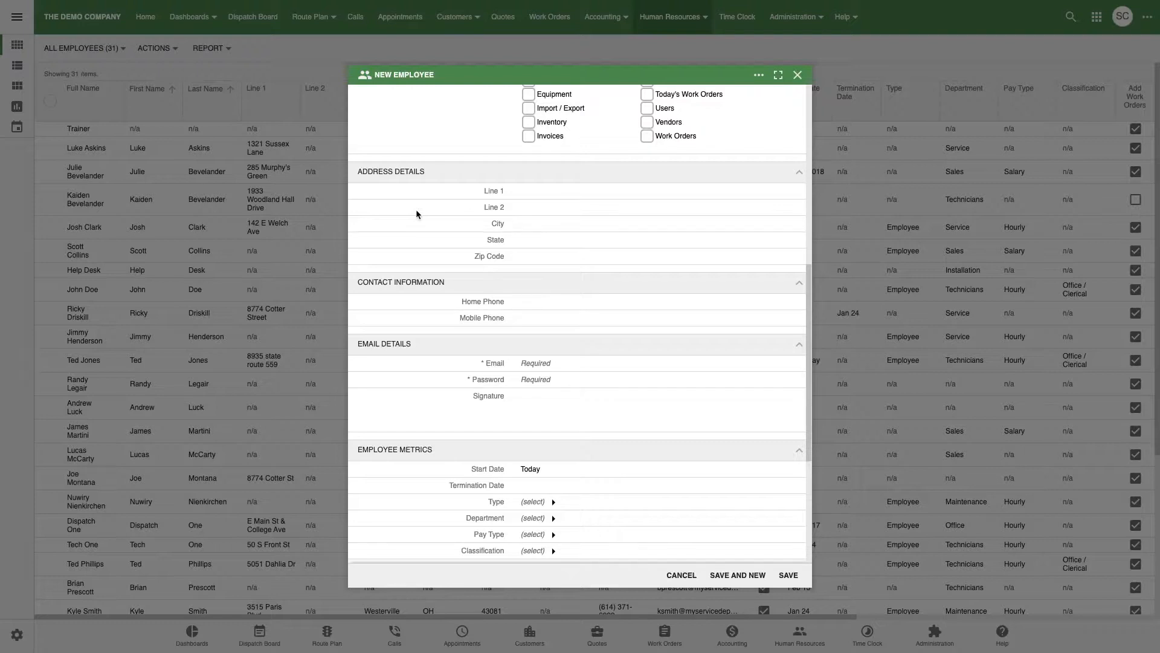
scroll(440, 219, "down", 1)
scroll(422, 206, "down", 1)
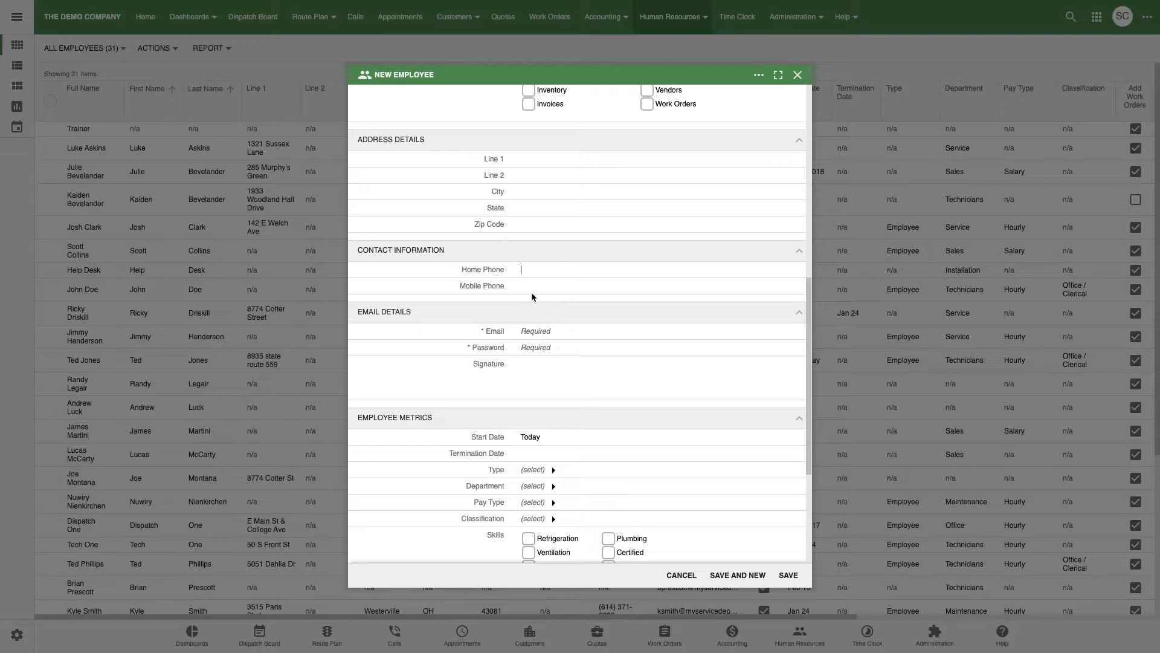
scroll(532, 292, "up", 8)
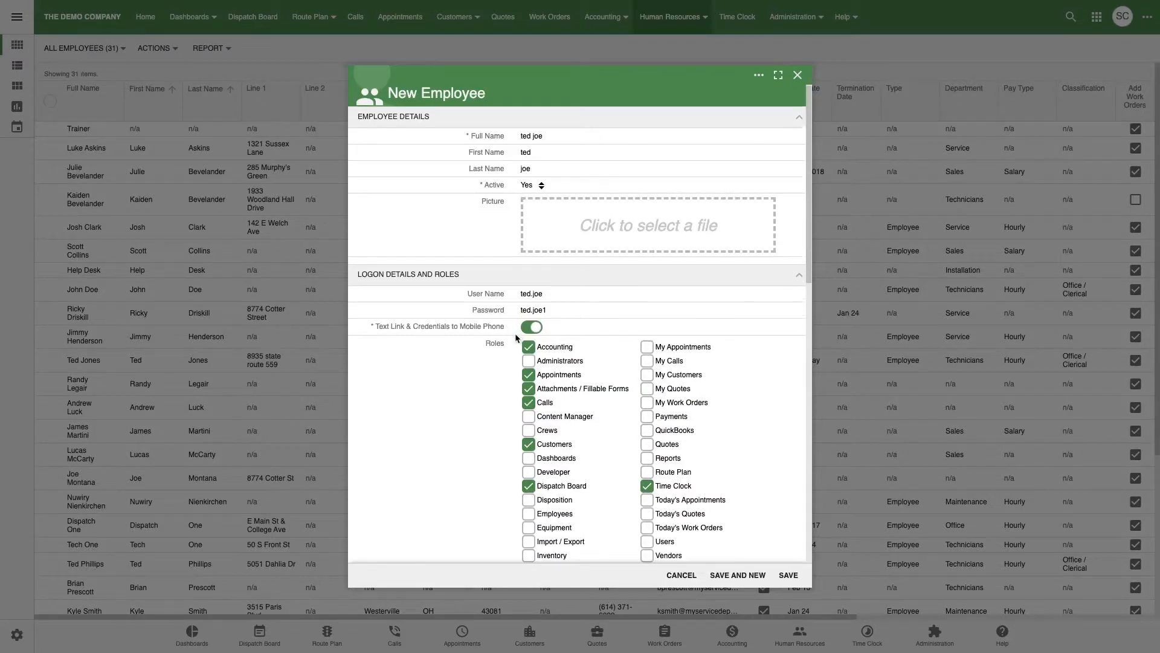
scroll(515, 333, "down", 6)
left_click(505, 409)
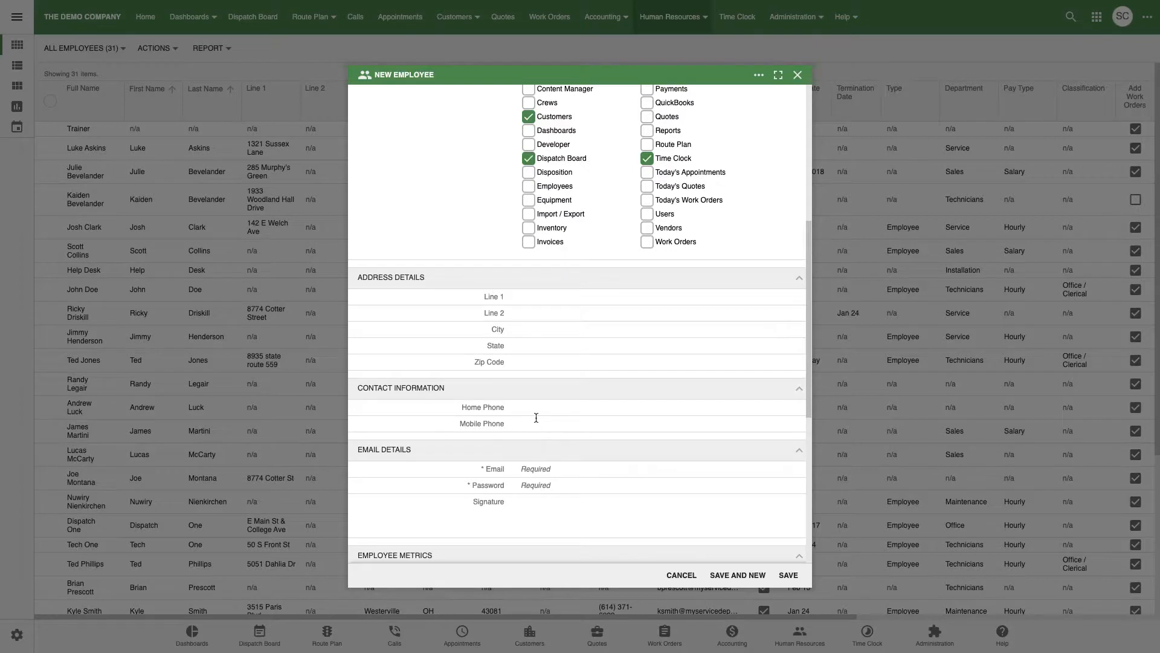
scroll(532, 404, "down", 2)
scroll(522, 378, "down", 5)
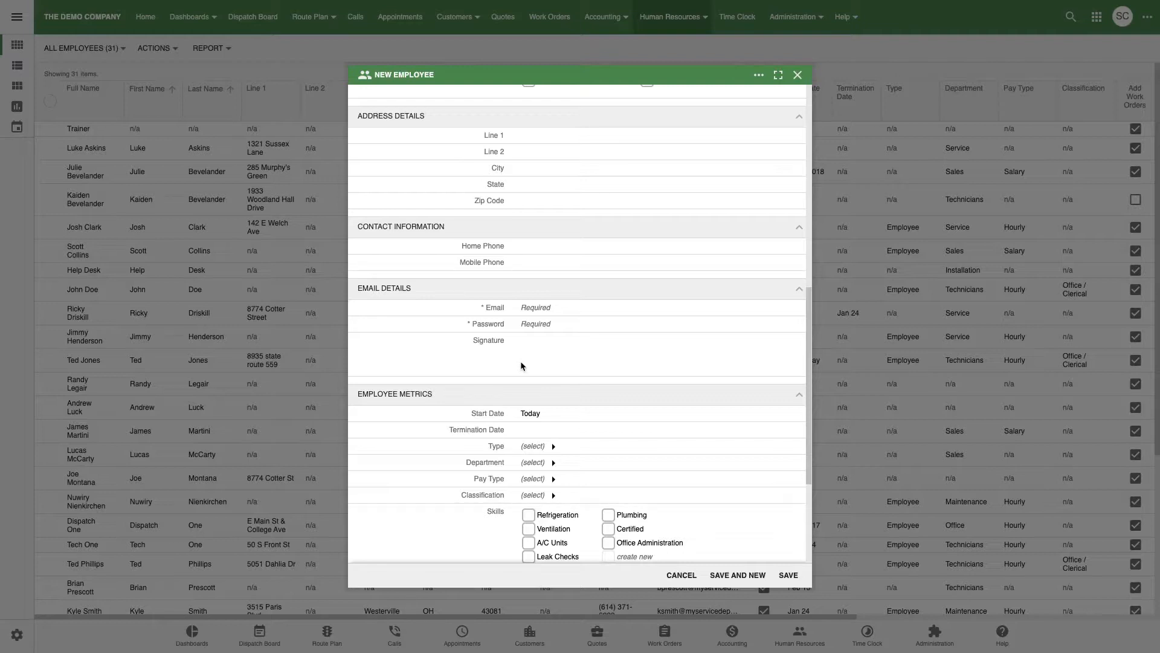
Enter the employee's e-mail address and e-mail password.
left_click(530, 310)
key("Tab")
type("••••••••••••••")
Add the e-mail signature 'Thanks for doing business!'.
left_click(533, 352)
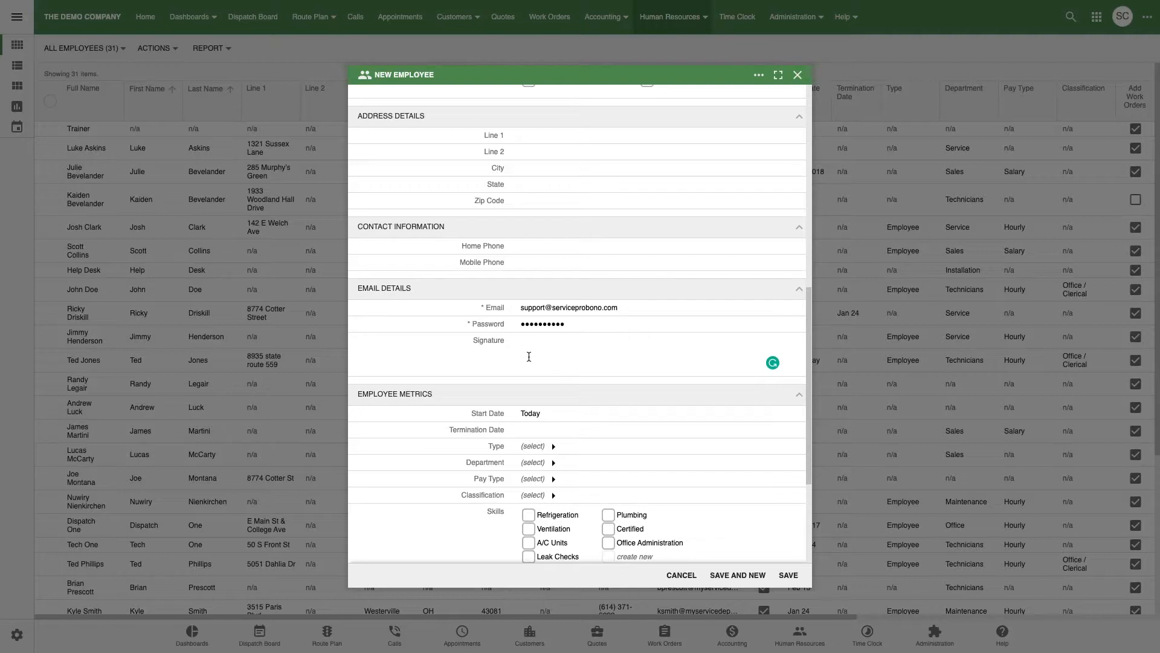
type("hanks for doing b")
type("usiness ")
type("1")
scroll(498, 319, "down", 5)
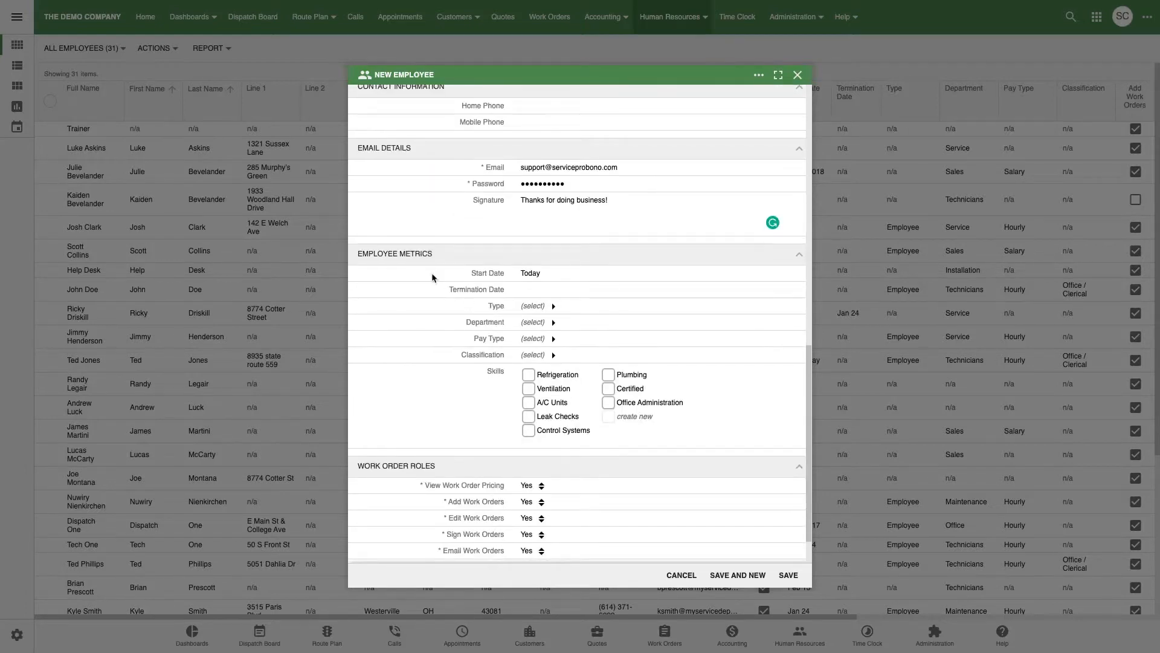
Set the employee type to Employee and the department to Technicians.
left_click(534, 307)
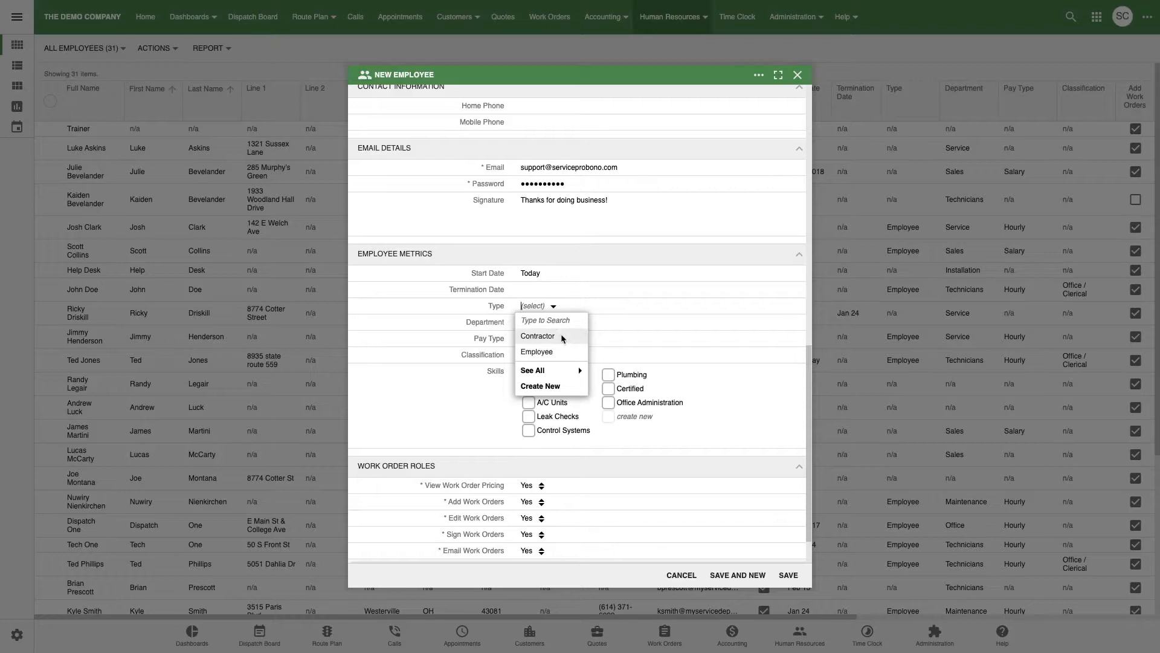
left_click(560, 389)
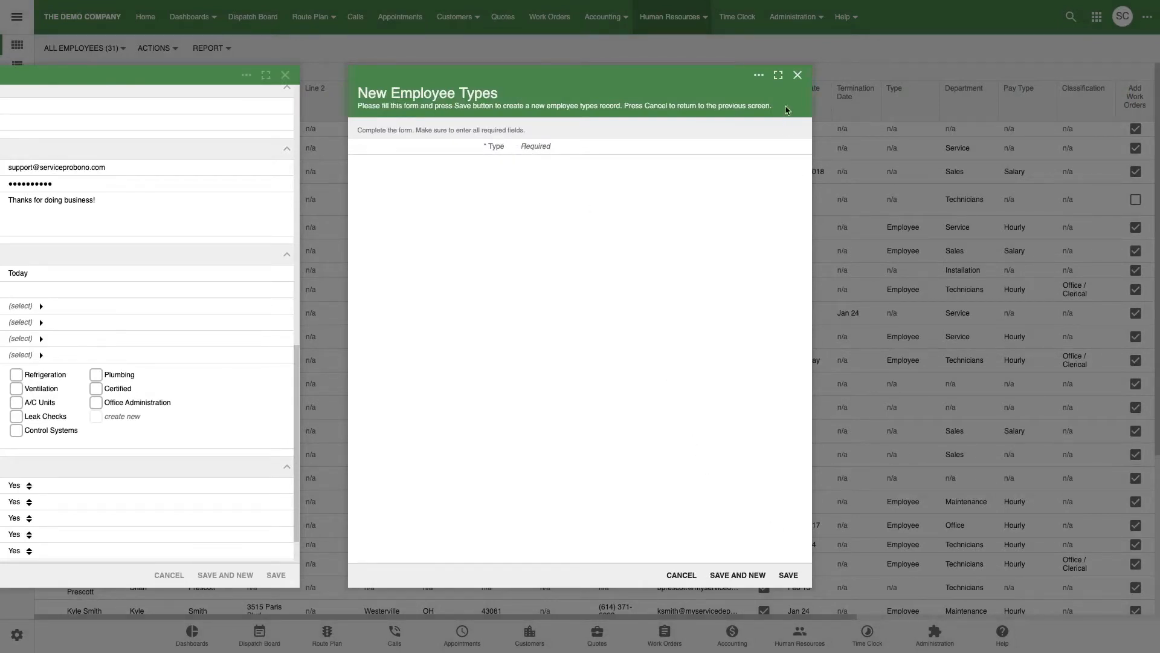
left_click(798, 75)
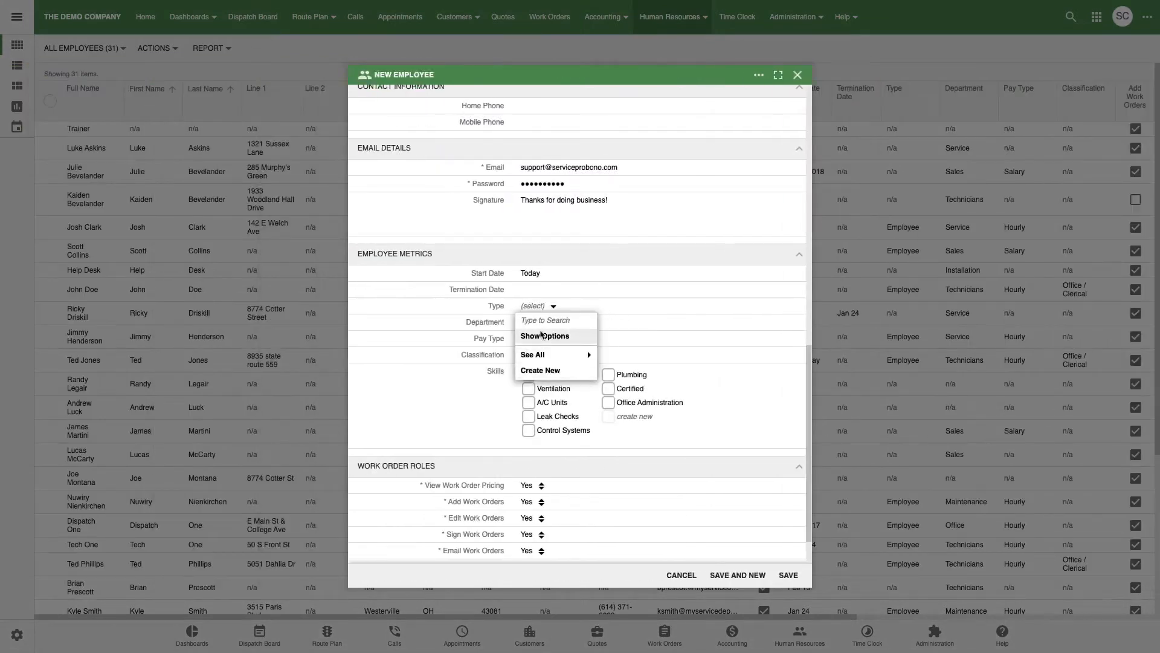
left_click(557, 336)
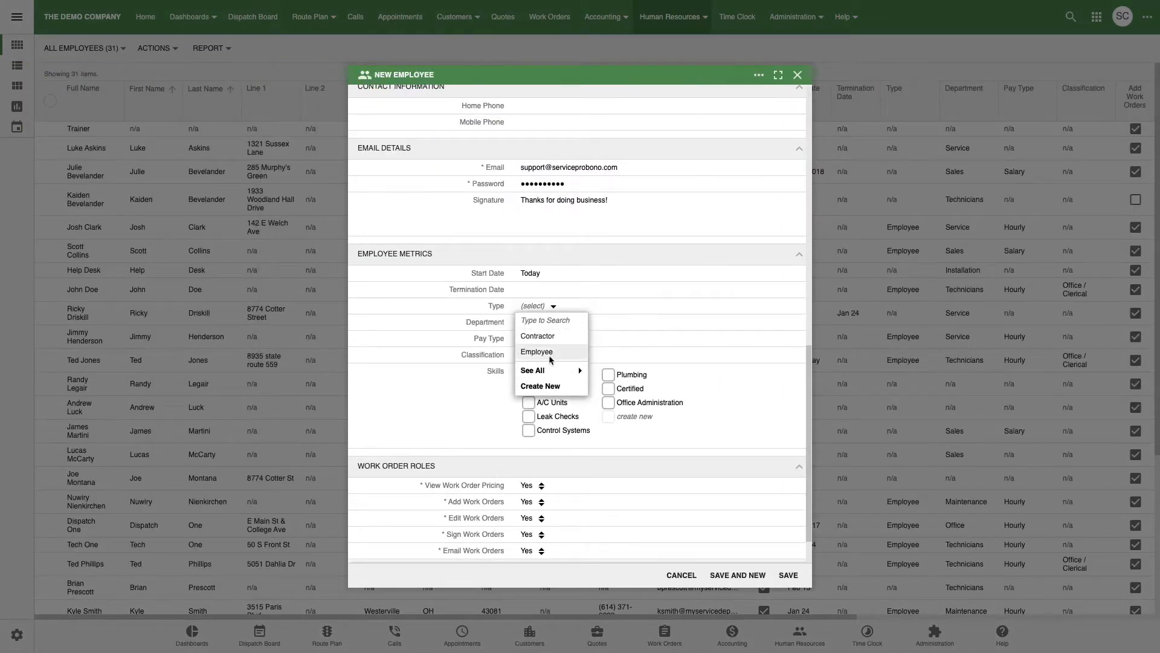
left_click(538, 352)
left_click(531, 322)
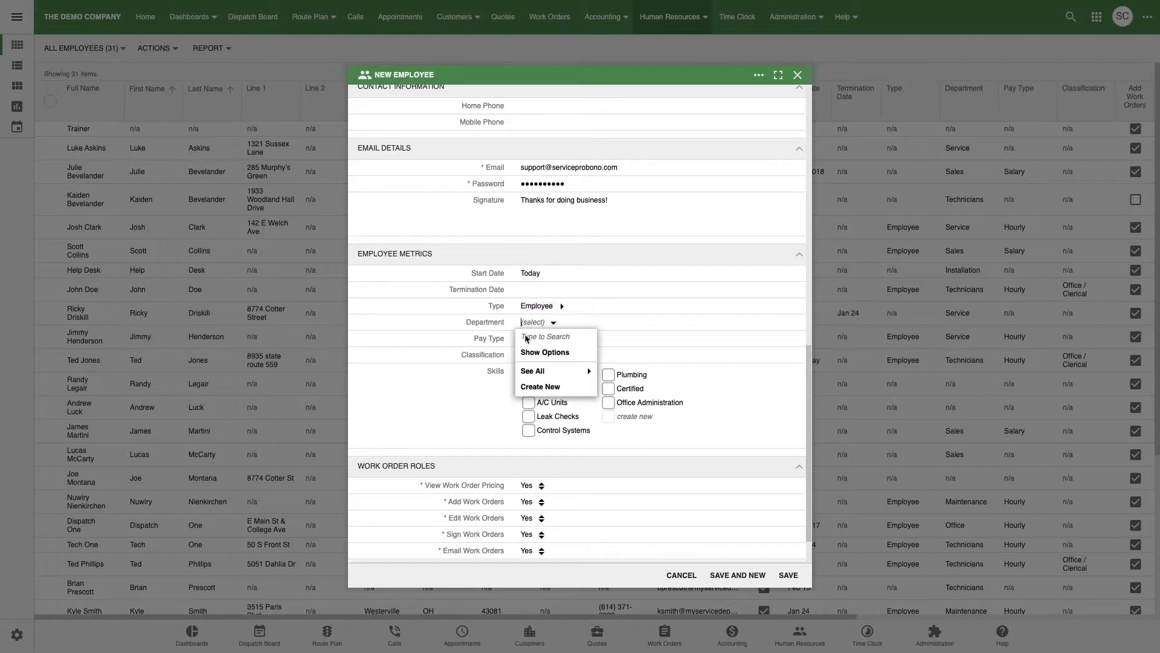
left_click(545, 352)
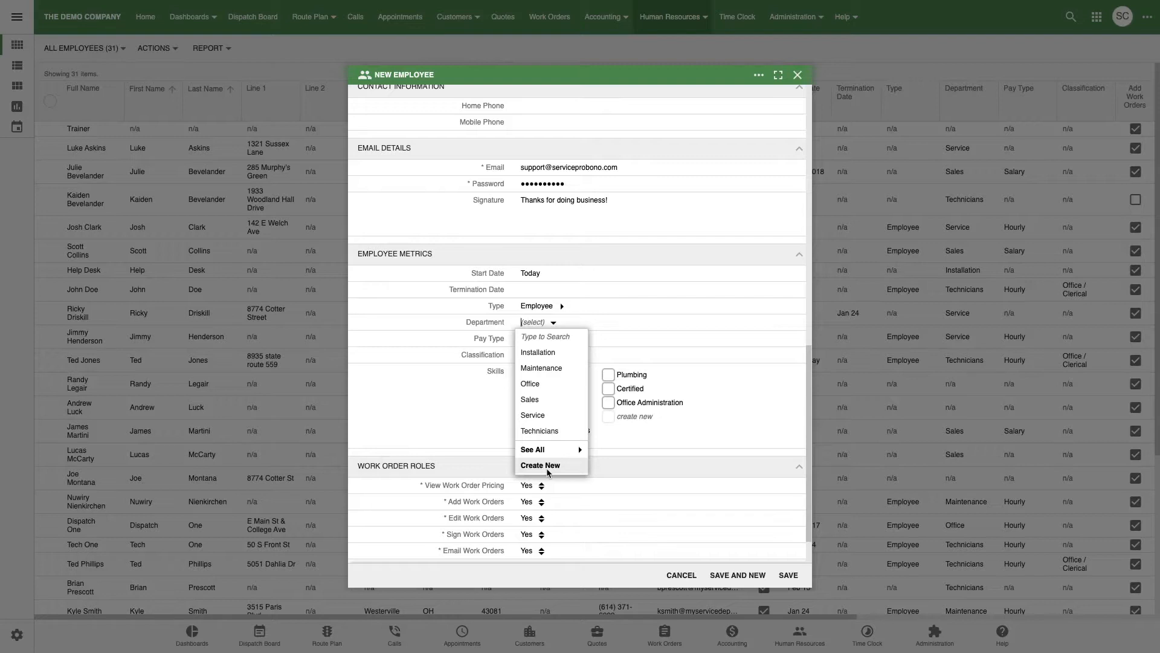
left_click(540, 430)
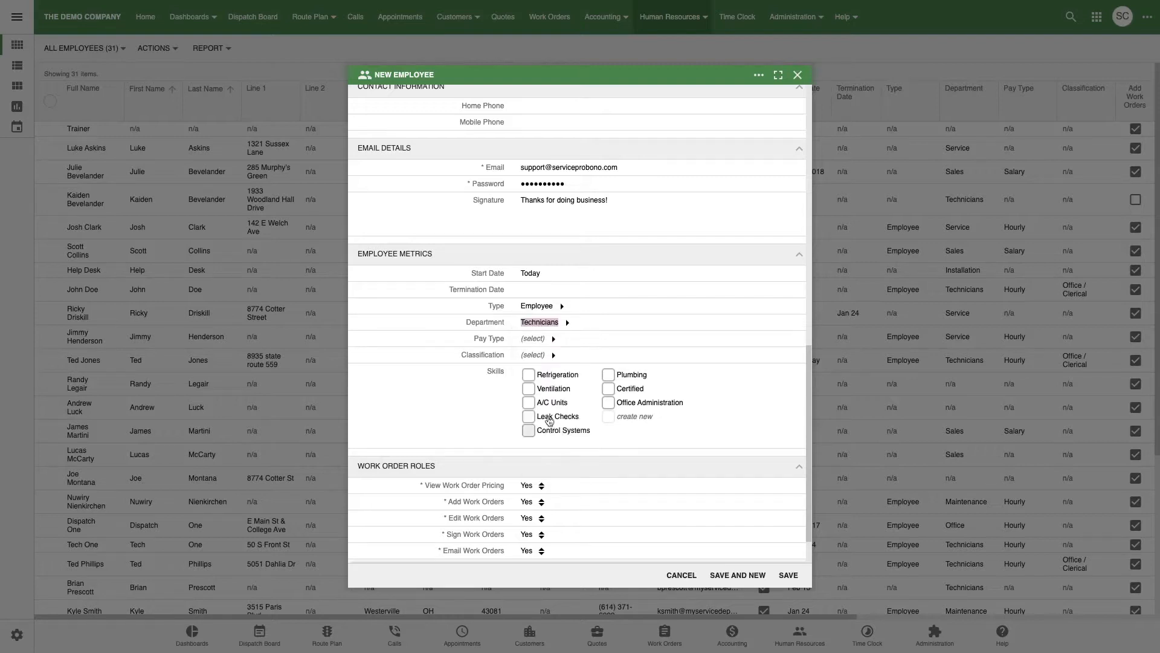
Set the pay type to Hourly and the classification to Office / Clerical.
left_click(535, 339)
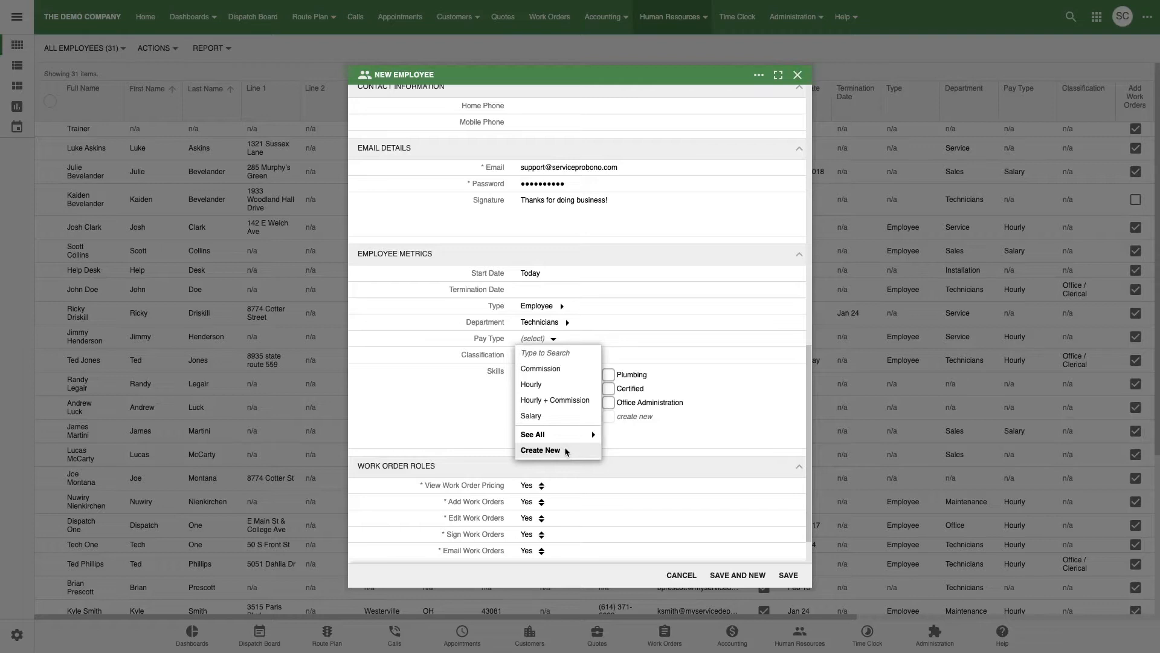
left_click(547, 387)
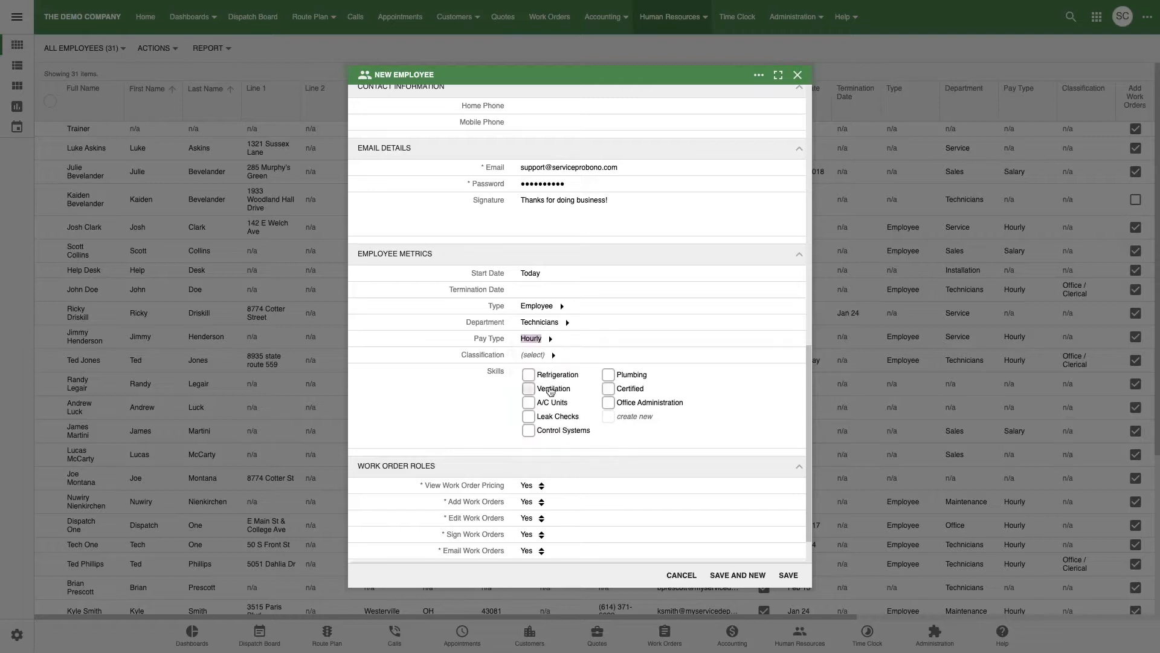
left_click(535, 355)
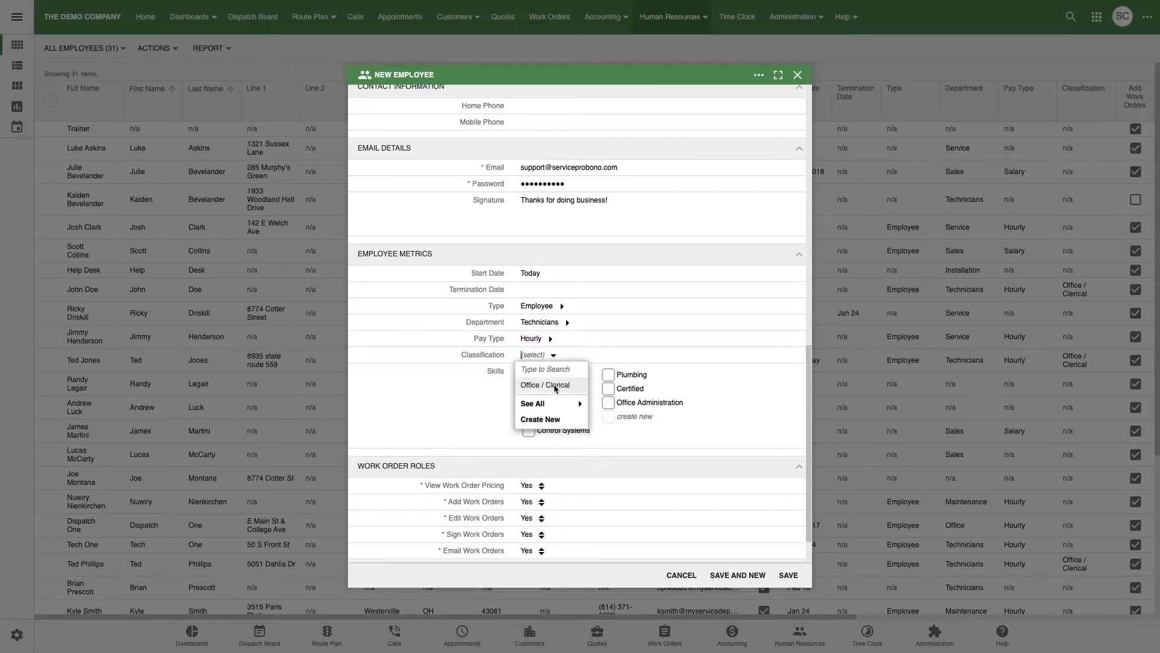
left_click(571, 387)
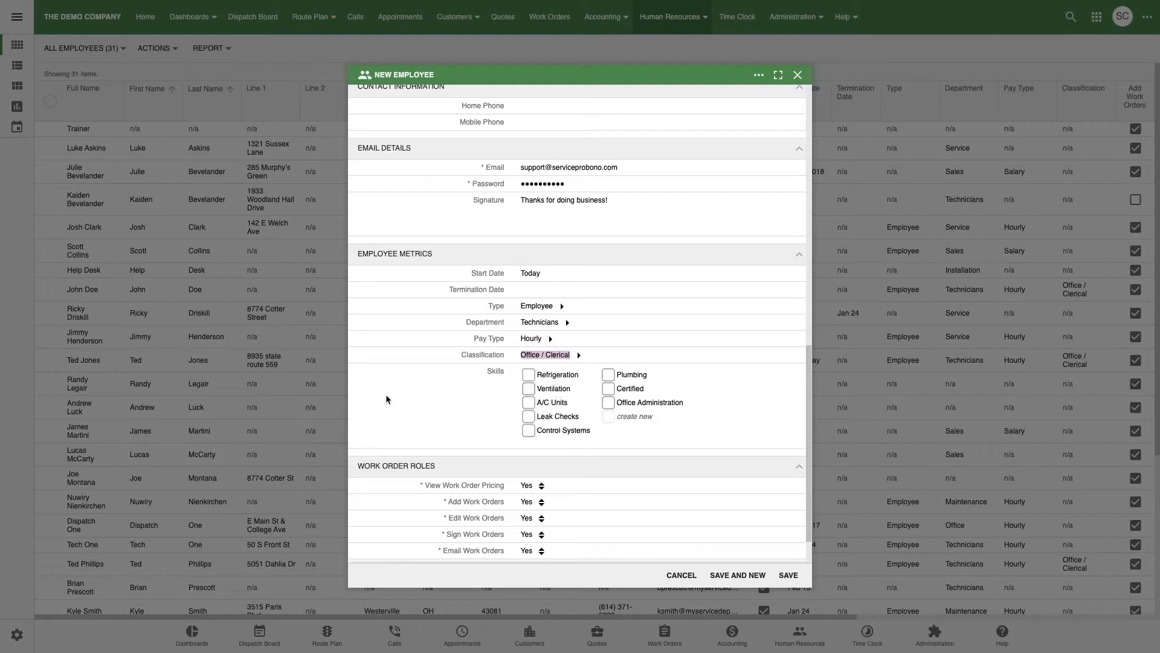
Tick the A/C Units skill under Employee Metrics > Skills.
scroll(466, 375, "down", 1)
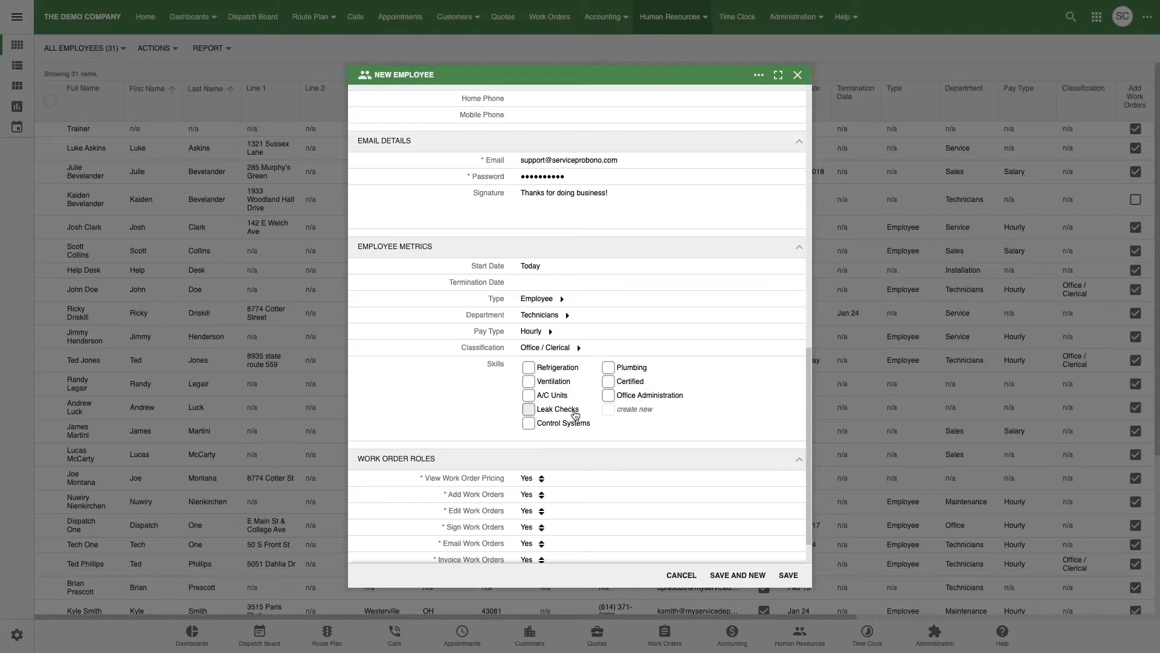
left_click(529, 396)
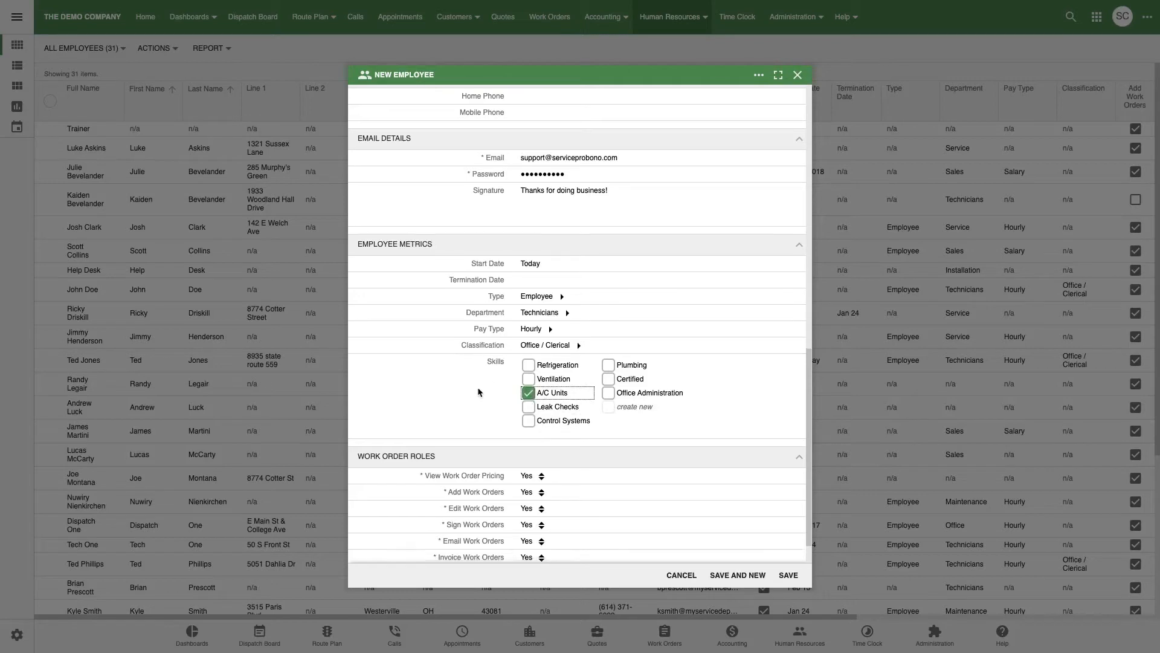
scroll(478, 392, "down", 2)
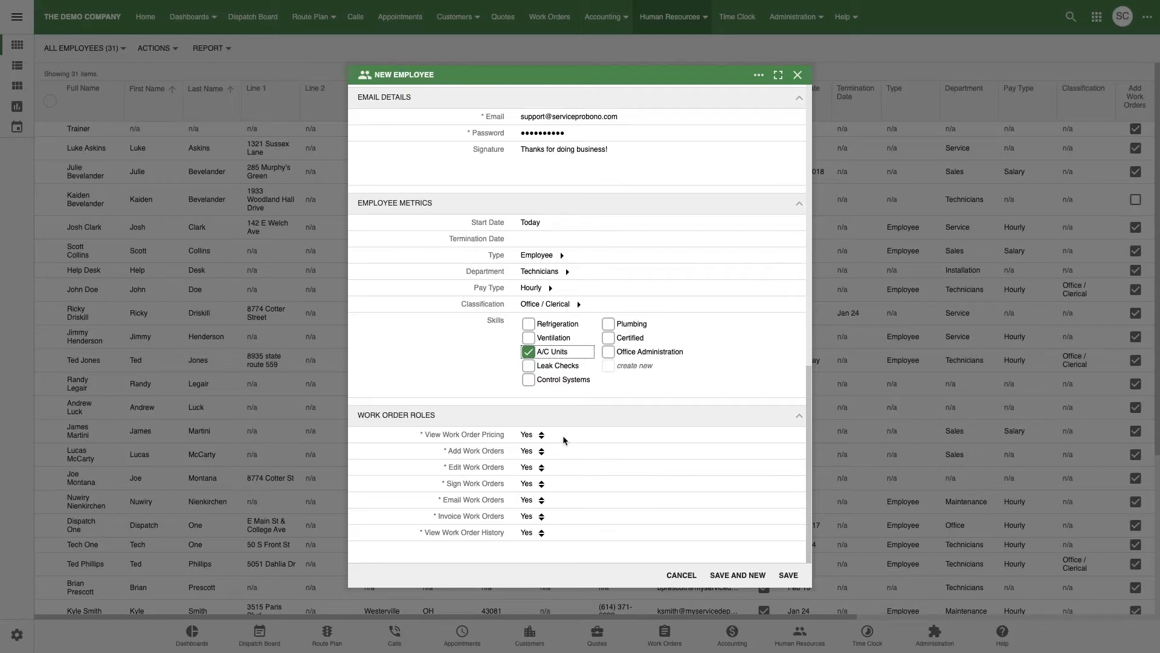
left_click(541, 435)
left_click(541, 425)
left_click(535, 452)
left_click(541, 484)
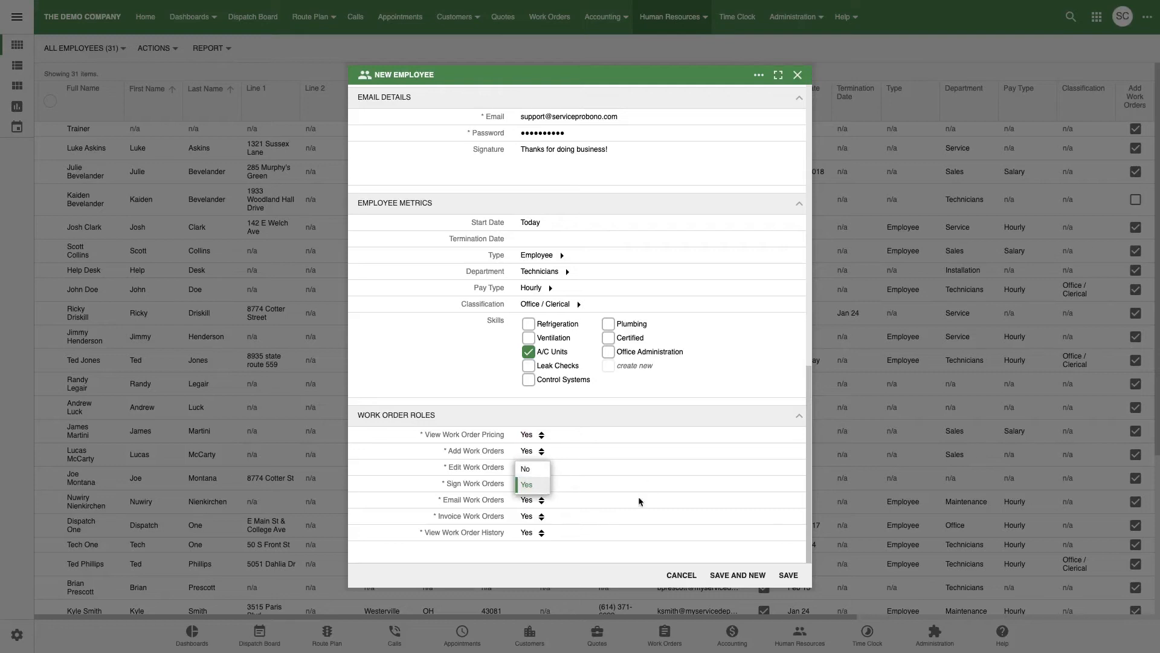
left_click(575, 576)
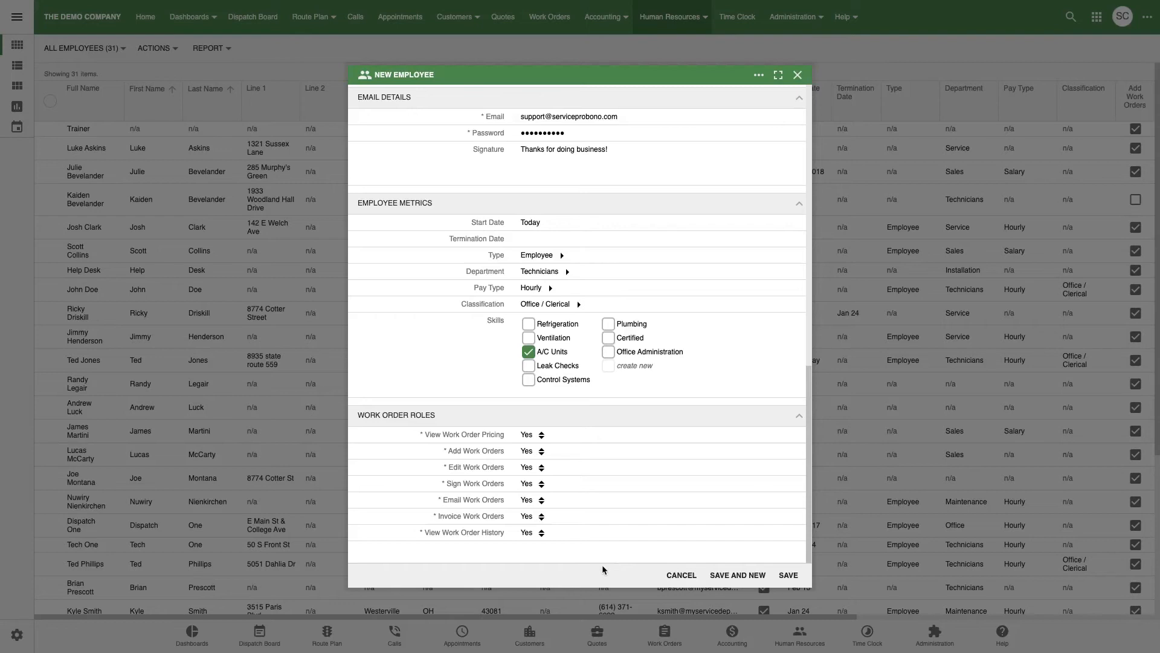
Enter the required mobile phone number when save prompts for it, then save the new employee.
left_click(788, 576)
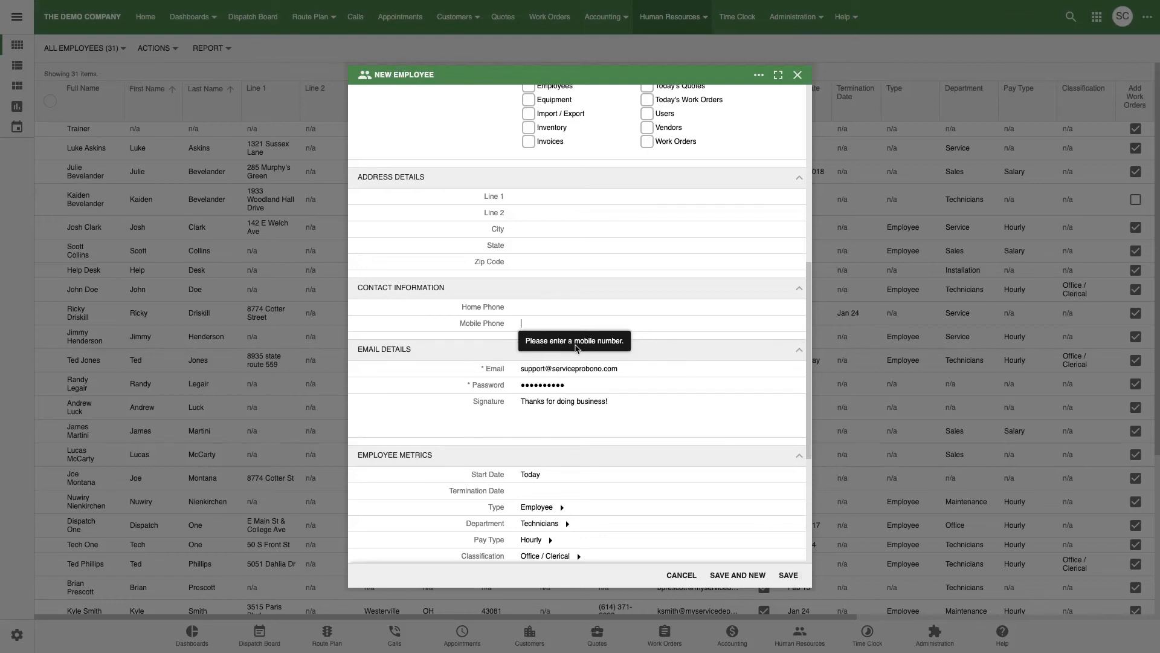
type("55")
type("5) 555-")
type("55555555")
key("Tab")
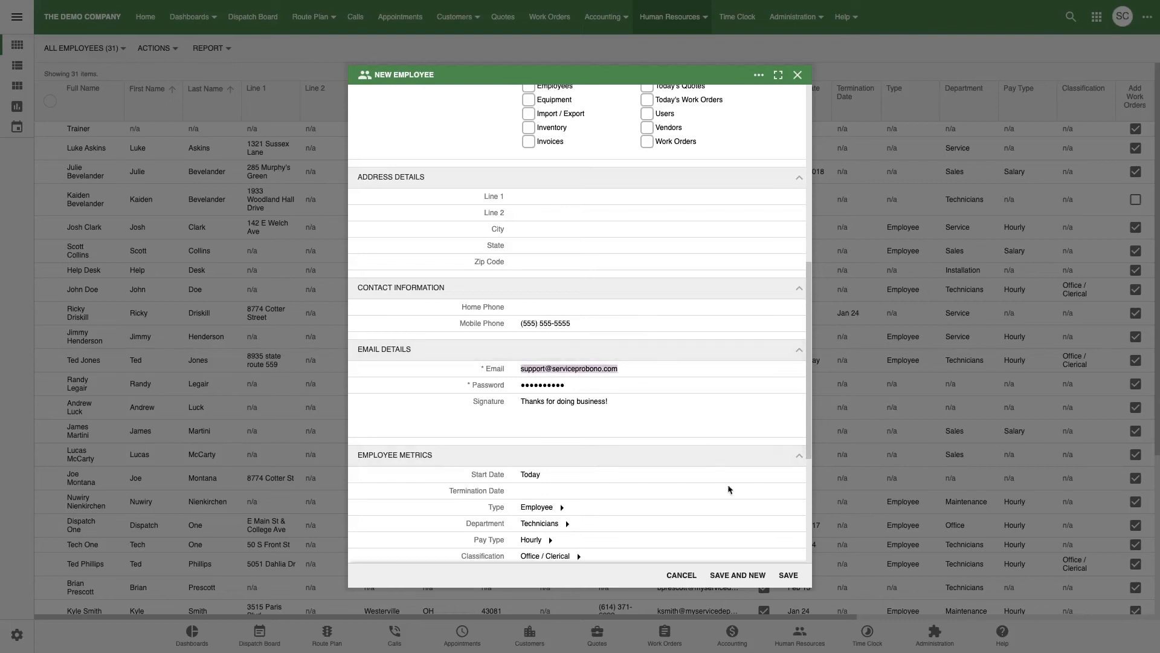
left_click(794, 578)
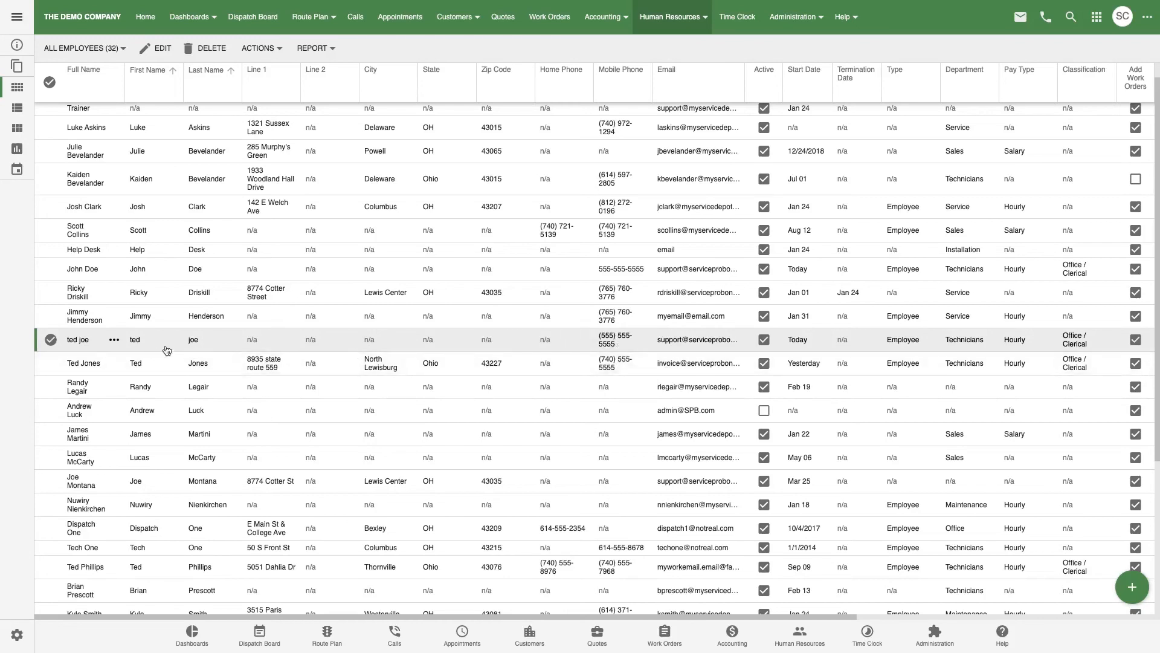
left_click(86, 341)
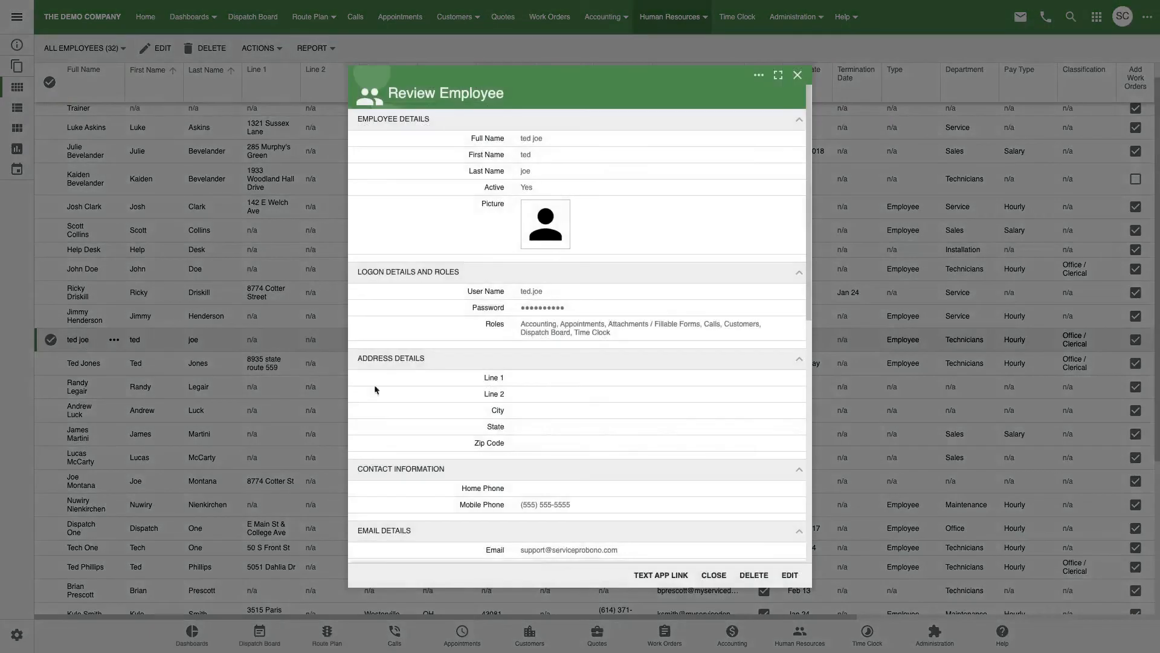
left_click(790, 577)
scroll(722, 382, "down", 4)
scroll(722, 378, "down", 3)
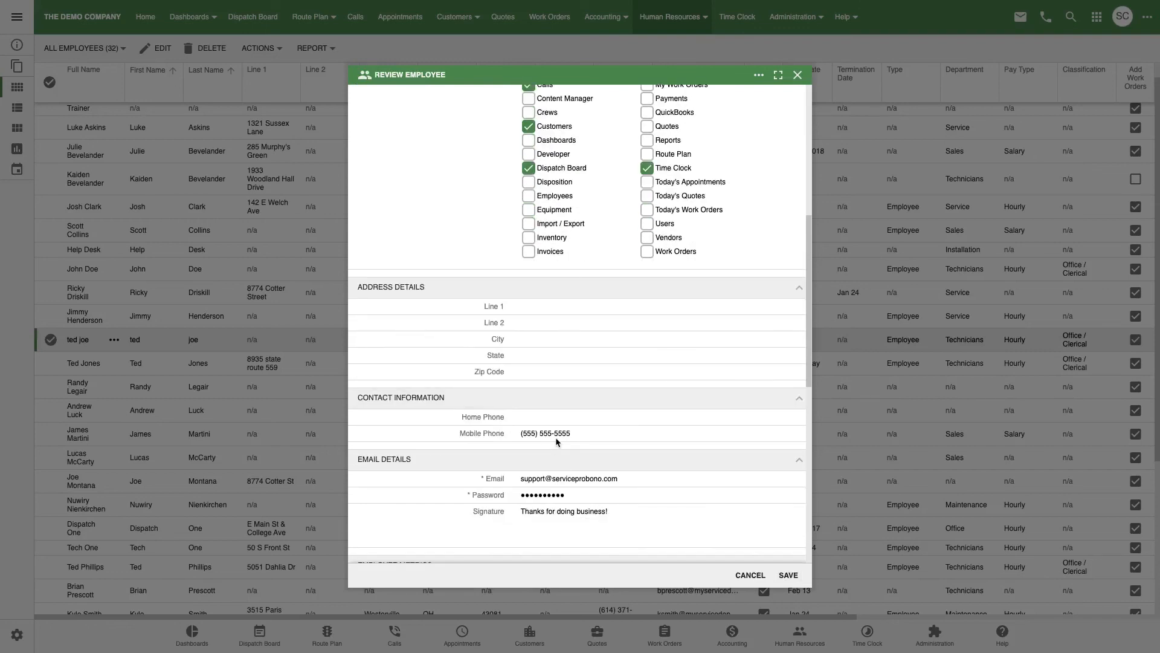
left_click(792, 582)
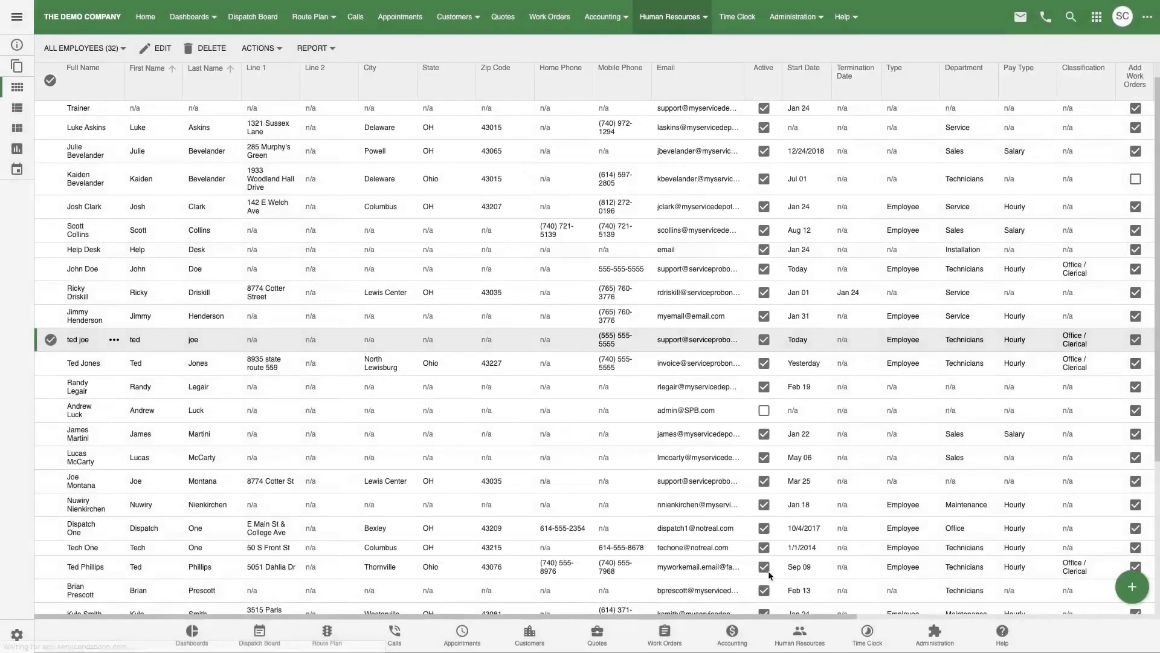